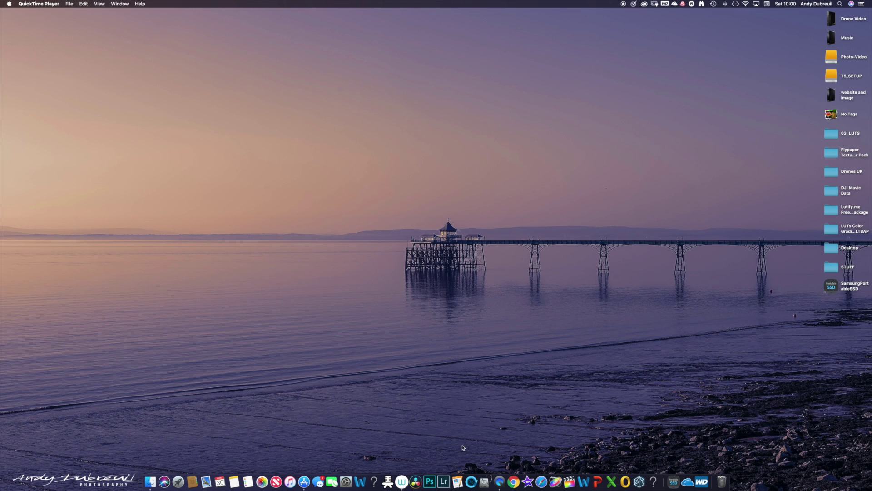
Switch to Lightroom and create a new catalog named AutoImport2019 on the Photo-Video drive.
{"action": "left_click", "coordinate": [445, 476]}
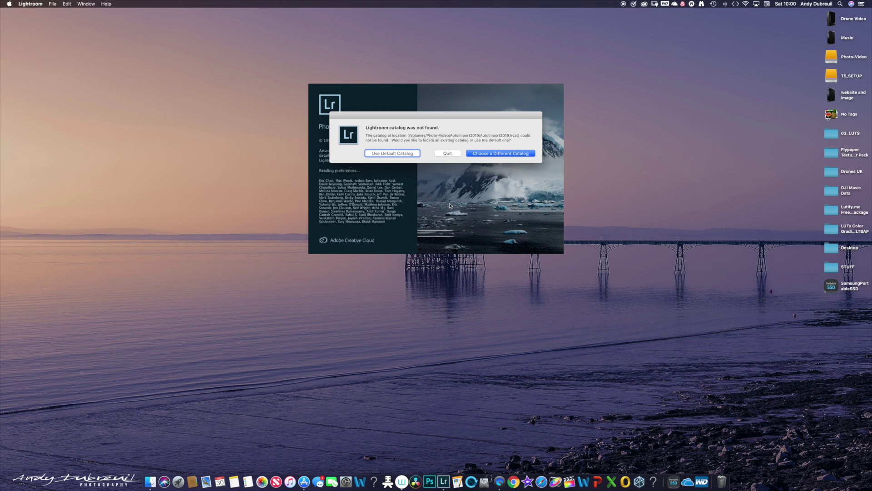
{"action": "left_click", "coordinate": [497, 155]}
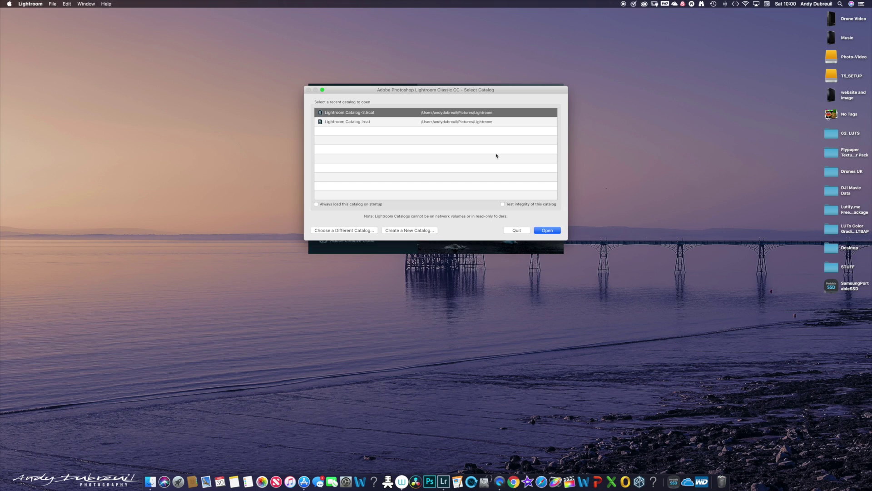
{"action": "left_click", "coordinate": [391, 230]}
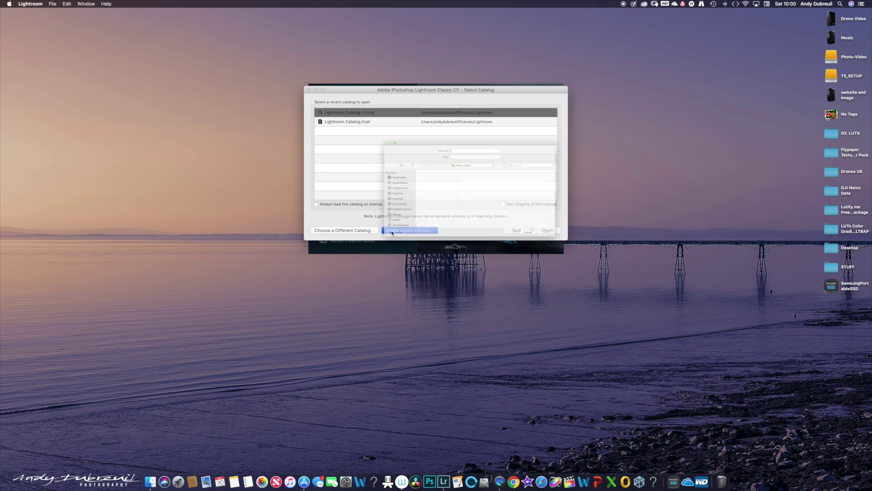
{"action": "scroll", "coordinate": [365, 232], "scroll_direction": "down", "scroll_amount": 10}
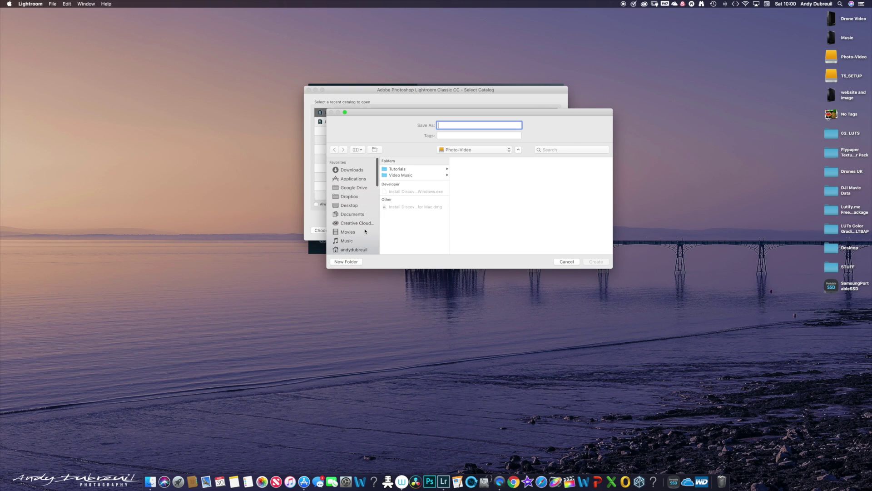
{"action": "scroll", "coordinate": [366, 232], "scroll_direction": "down", "scroll_amount": 3}
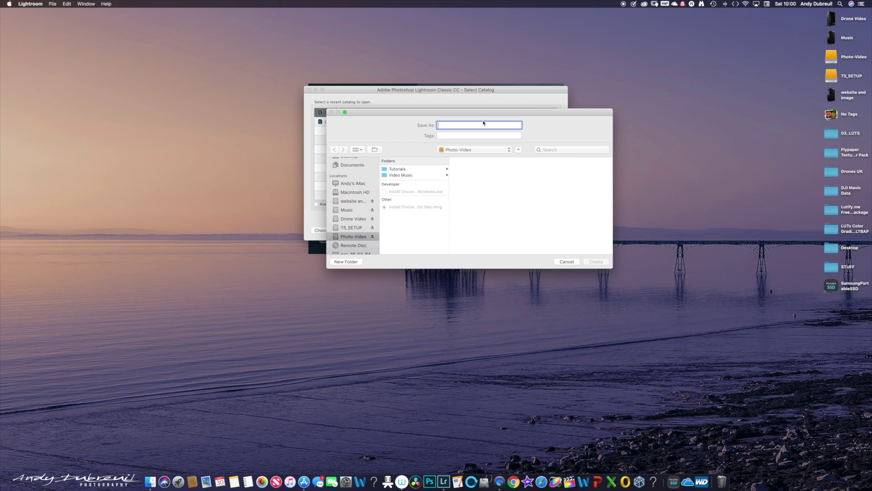
{"action": "type", "text": "Auto"}
{"action": "type", "text": "Imp"}
{"action": "type", "text": "orty"}
{"action": "type", "text": "0"}
{"action": "type", "text": "19"}
{"action": "key", "text": "Return"}
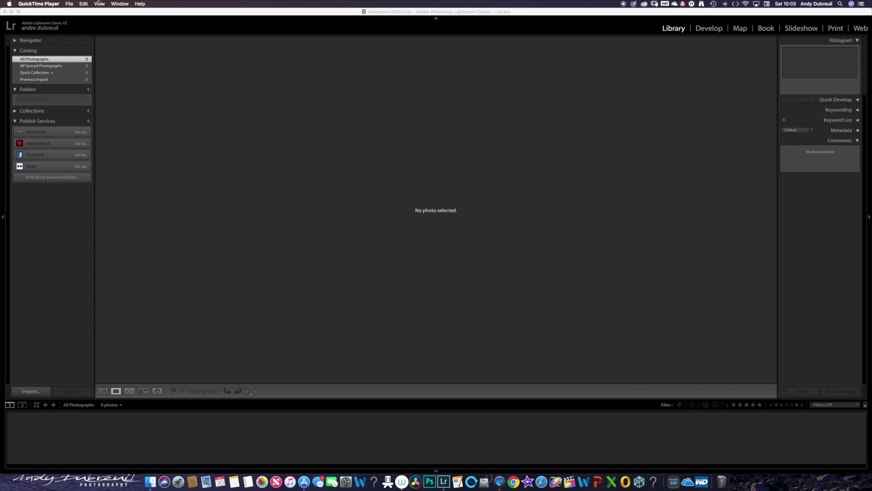
Start importing photos and video into the new AutoImport2019 catalog.
{"action": "left_click", "coordinate": [69, 4]}
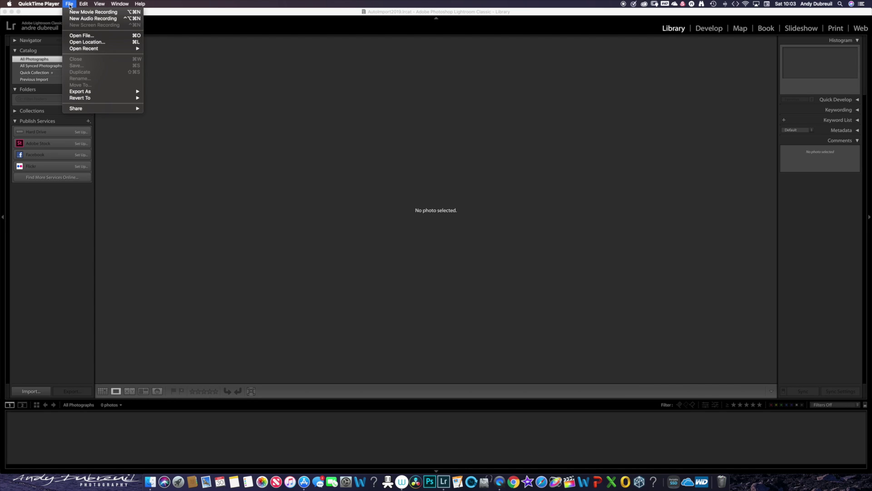
{"action": "left_click", "coordinate": [148, 53]}
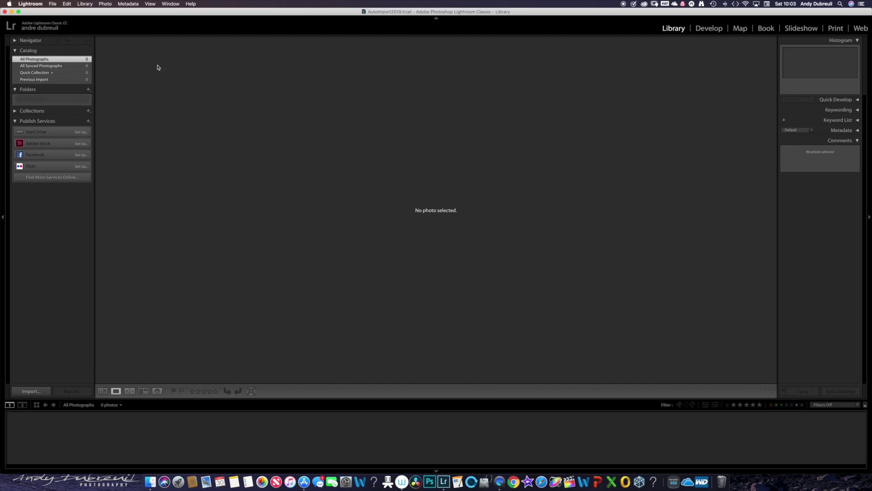
{"action": "left_click", "coordinate": [53, 4]}
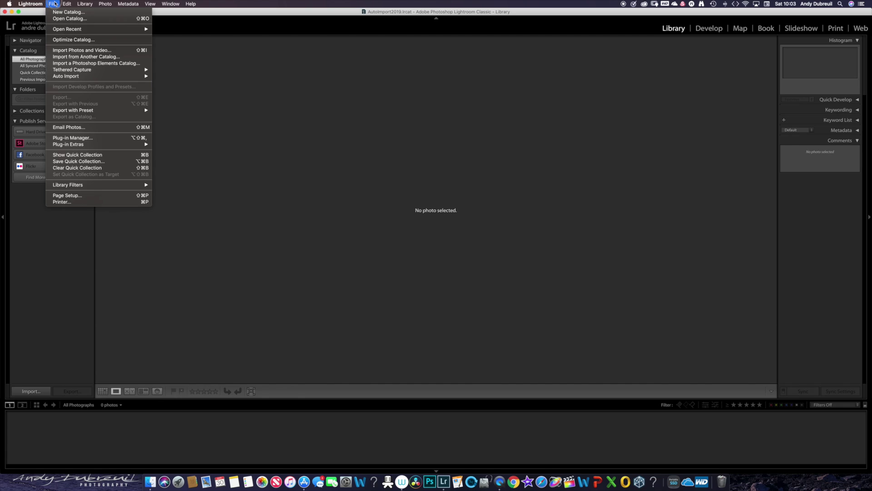
{"action": "left_click", "coordinate": [67, 50]}
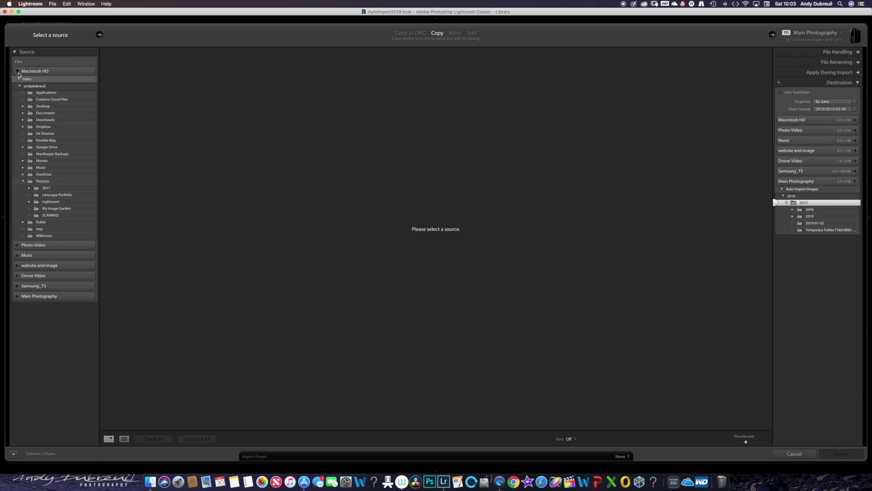
Choose the Blaise Castle folder under Drone Stills on the Main Photography drive as the import source.
{"action": "left_click", "coordinate": [18, 71]}
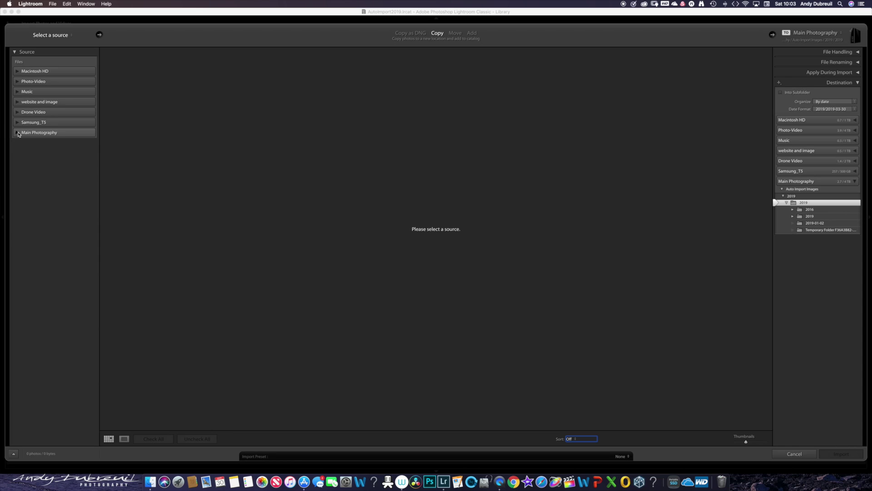
{"action": "left_click", "coordinate": [18, 132]}
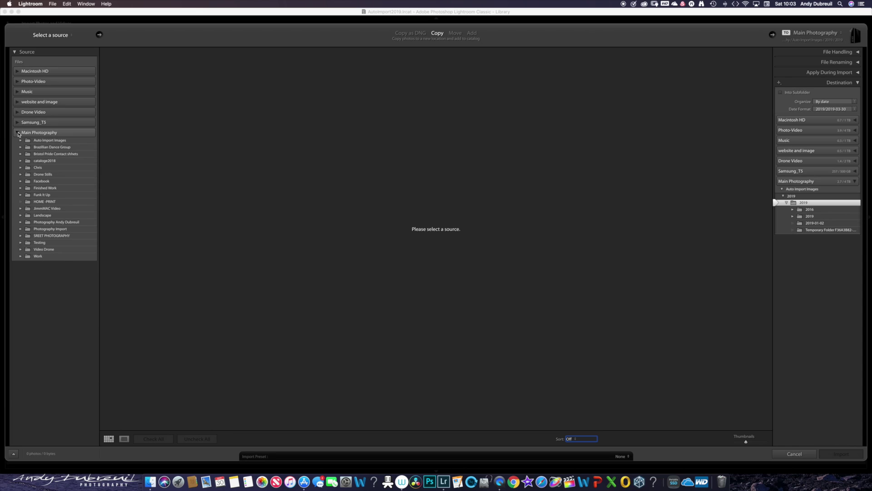
{"action": "left_click", "coordinate": [20, 175]}
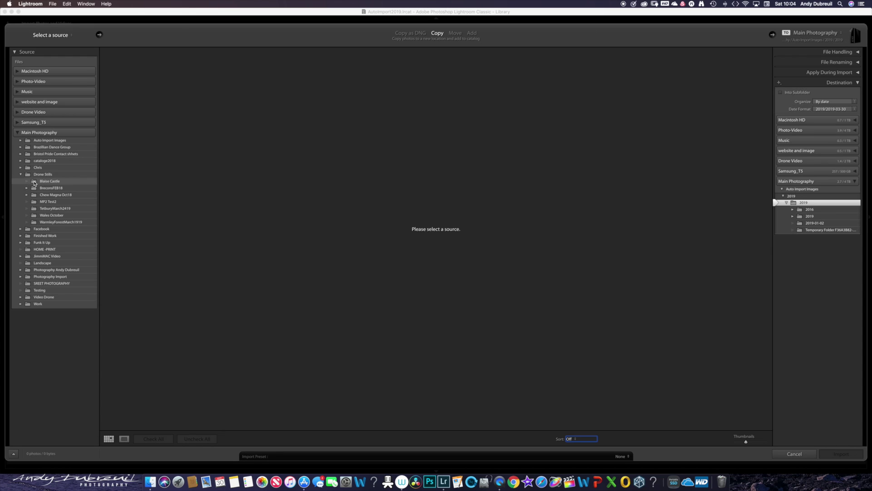
{"action": "left_click", "coordinate": [34, 182]}
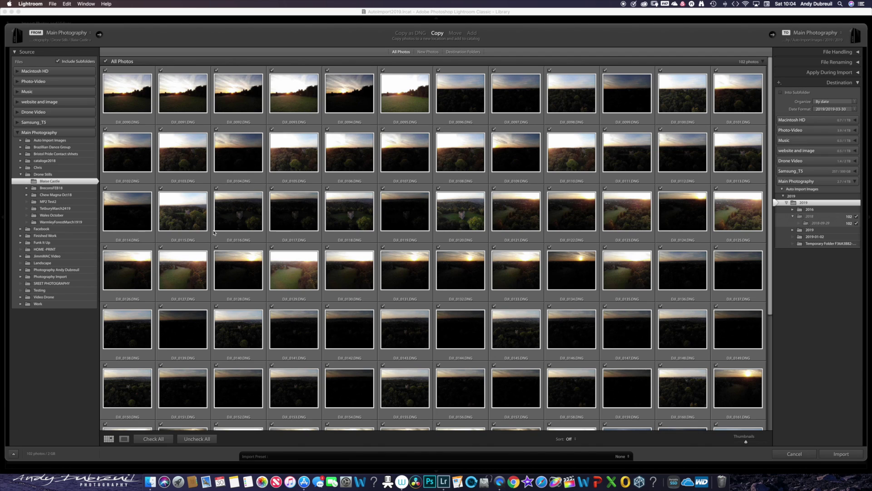
Exclude all the photos from the import, and include them all again.
{"action": "left_click", "coordinate": [193, 439]}
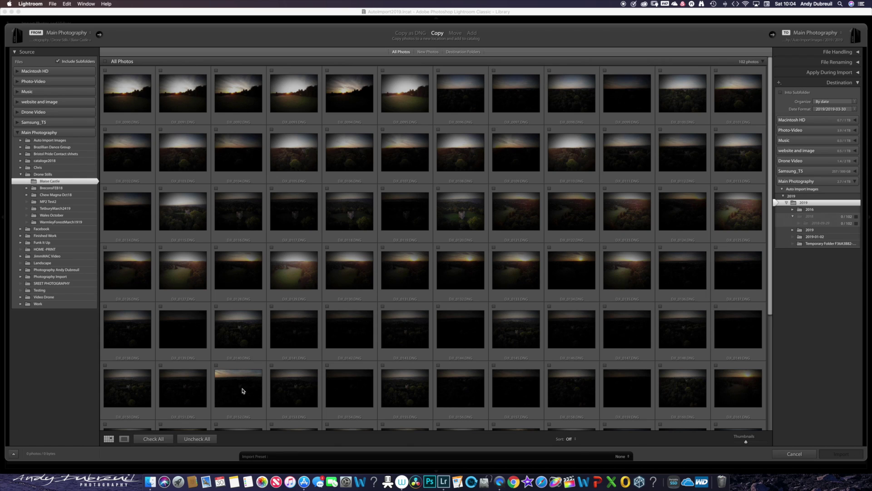
{"action": "left_click", "coordinate": [153, 439]}
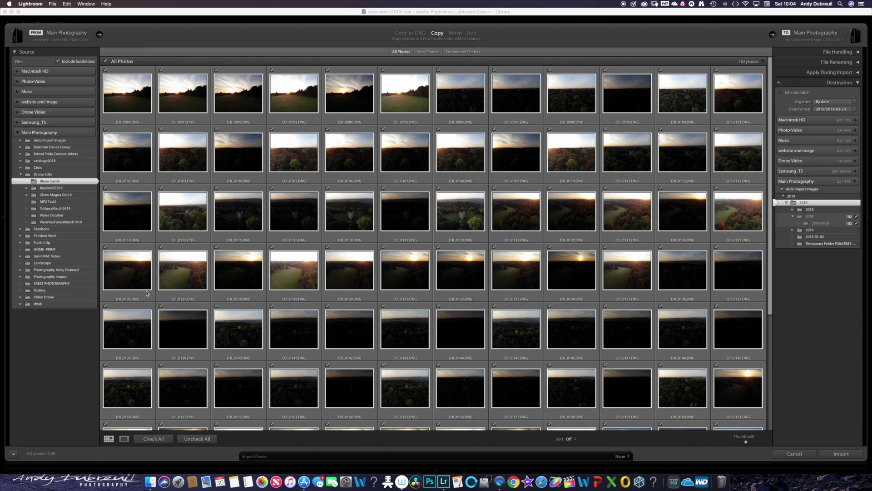
Preview the first photo enlarged and return to the thumbnail grid.
{"action": "left_click", "coordinate": [127, 104]}
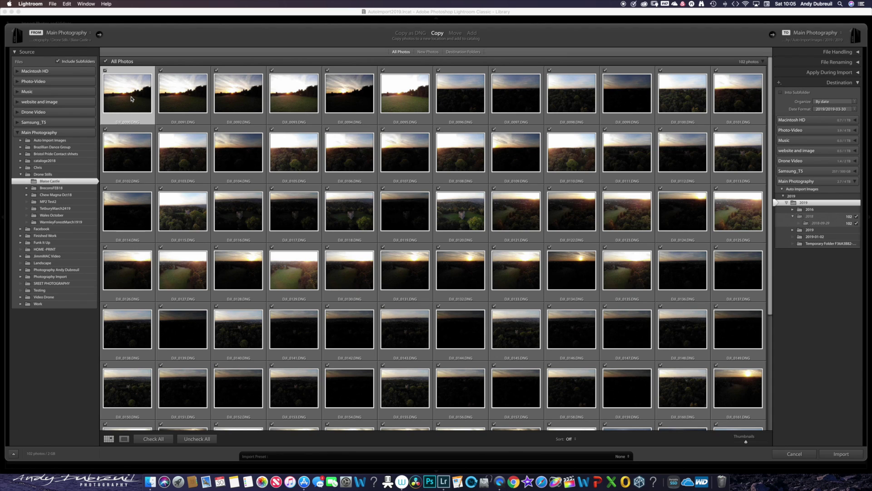
{"action": "left_click", "coordinate": [124, 439]}
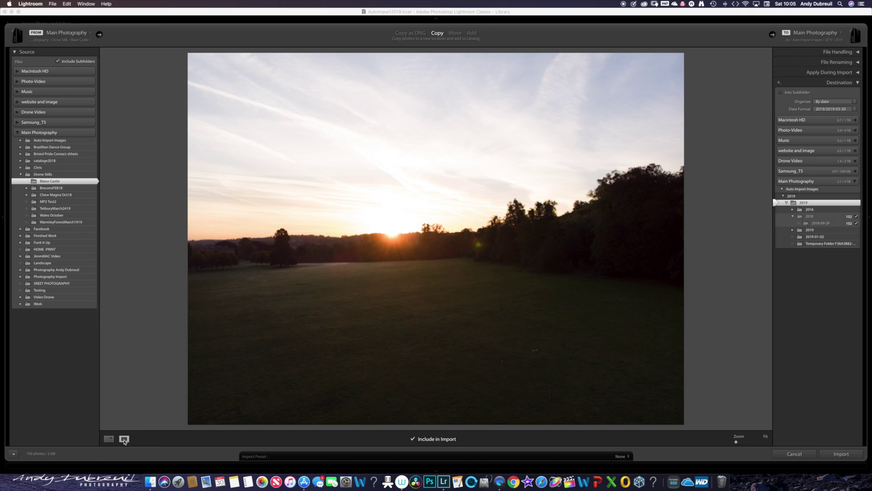
{"action": "left_click", "coordinate": [108, 439]}
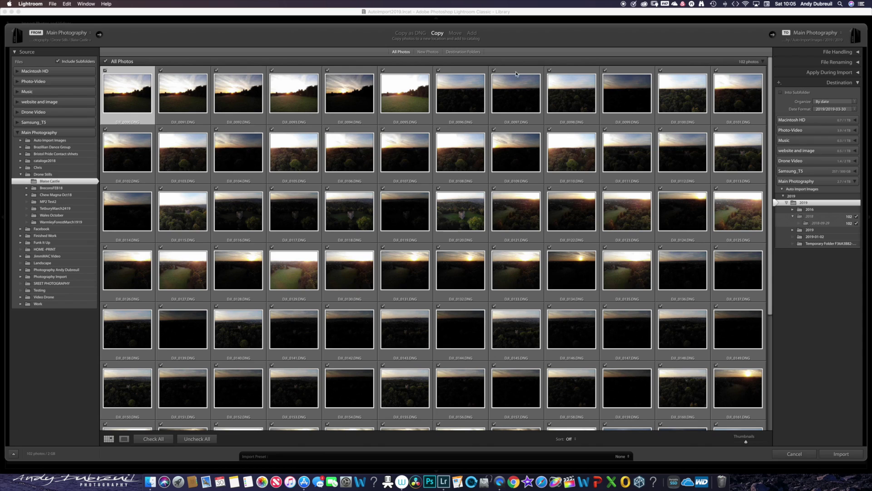
Set the import destination to the AutoImport2019 folder on the Photo-Video drive.
{"action": "left_click", "coordinate": [773, 35]}
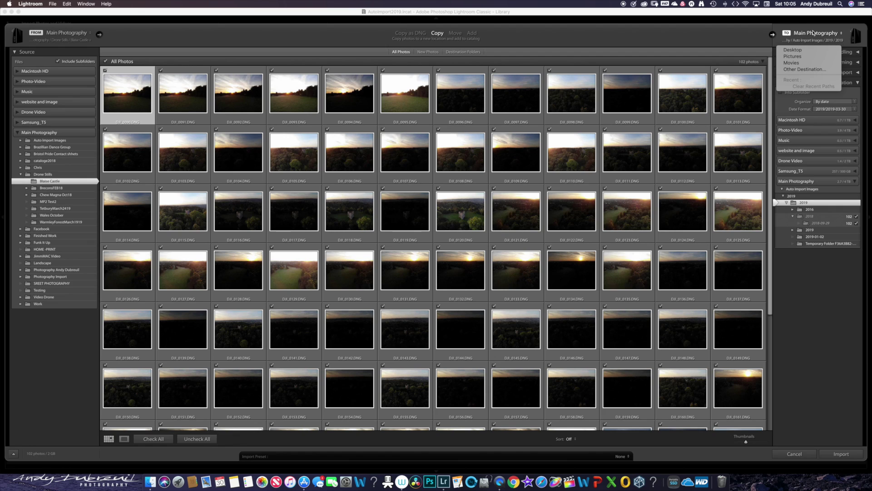
{"action": "left_click", "coordinate": [797, 70]}
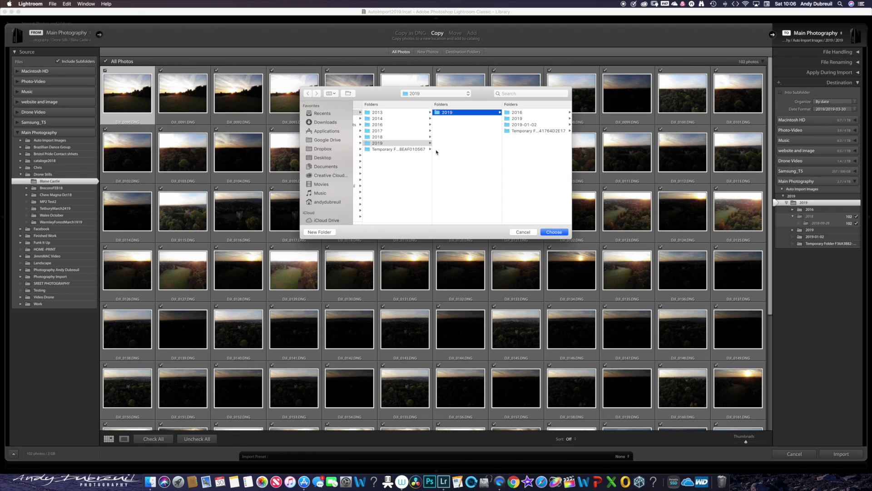
{"action": "scroll", "coordinate": [318, 200], "scroll_direction": "down", "scroll_amount": 10}
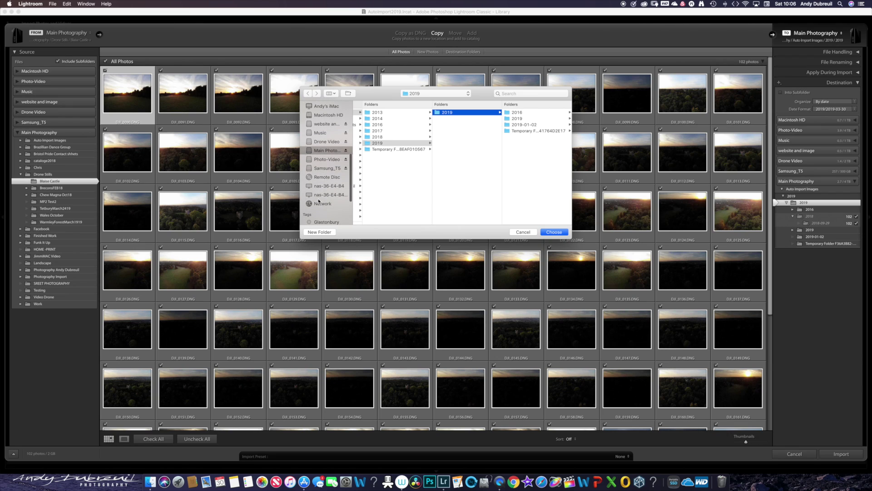
{"action": "left_click", "coordinate": [326, 158]}
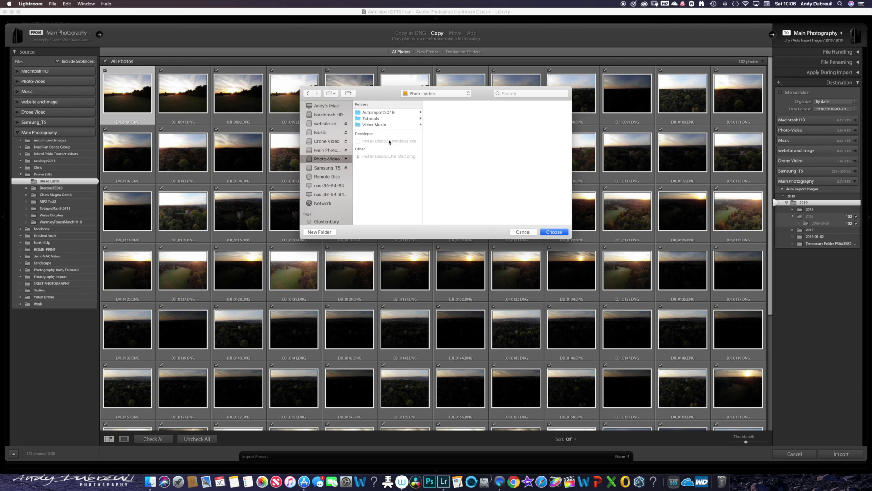
{"action": "left_click", "coordinate": [385, 114]}
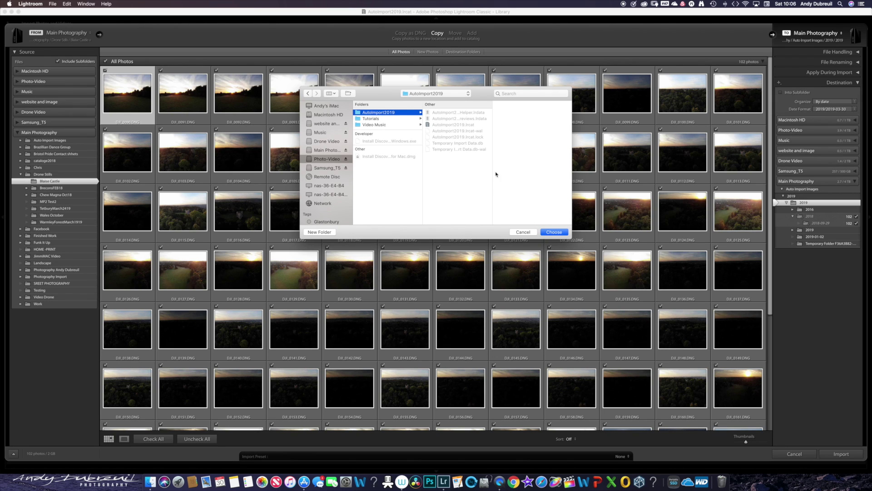
{"action": "left_click", "coordinate": [557, 232]}
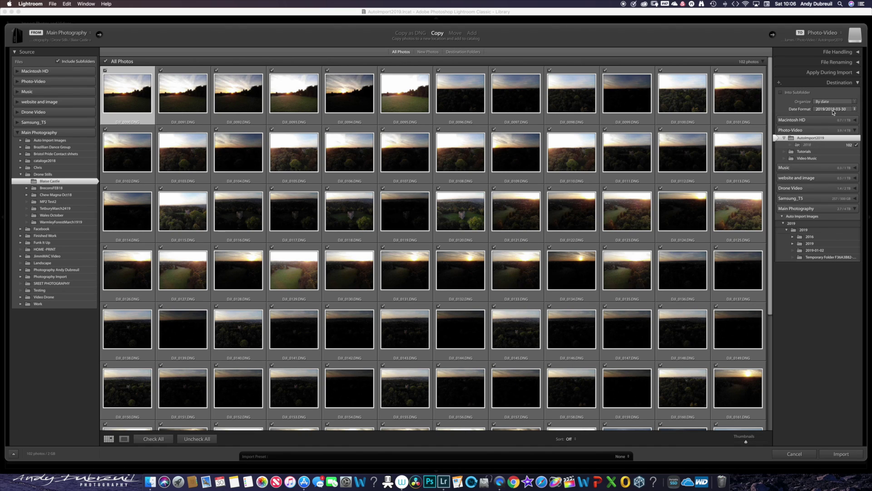
Review the file handling, file renaming and apply-during-import options, including the available develop presets, keeping Develop Settings at None.
{"action": "left_click", "coordinate": [838, 52]}
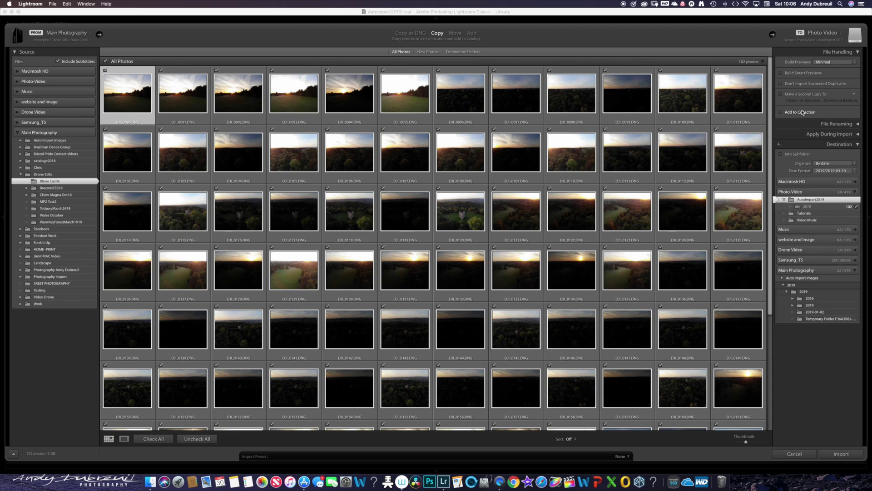
{"action": "left_click", "coordinate": [858, 53]}
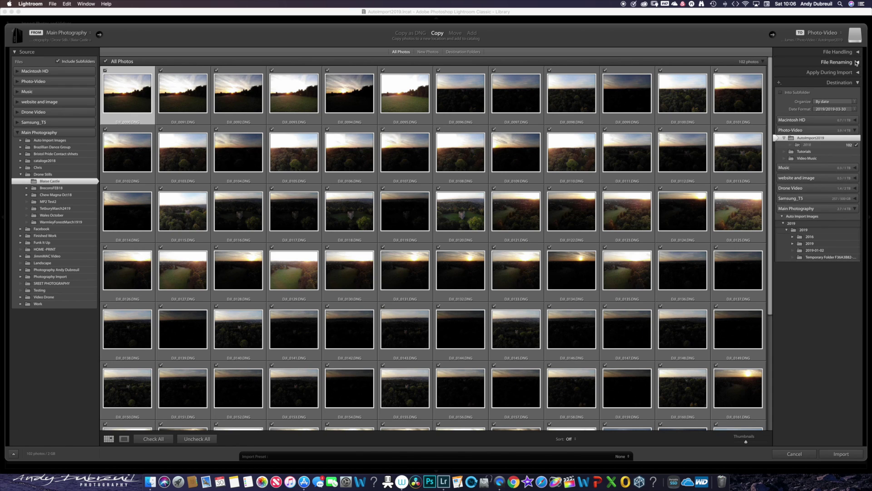
{"action": "left_click", "coordinate": [858, 63]}
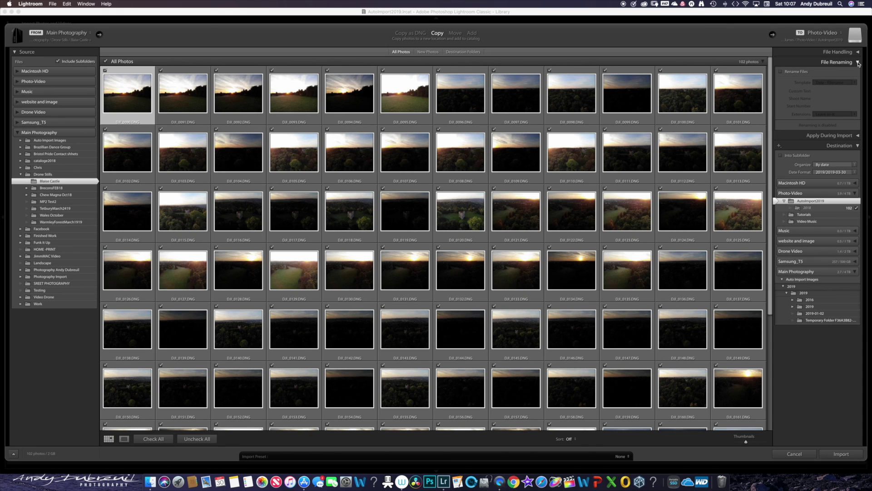
{"action": "left_click", "coordinate": [858, 63]}
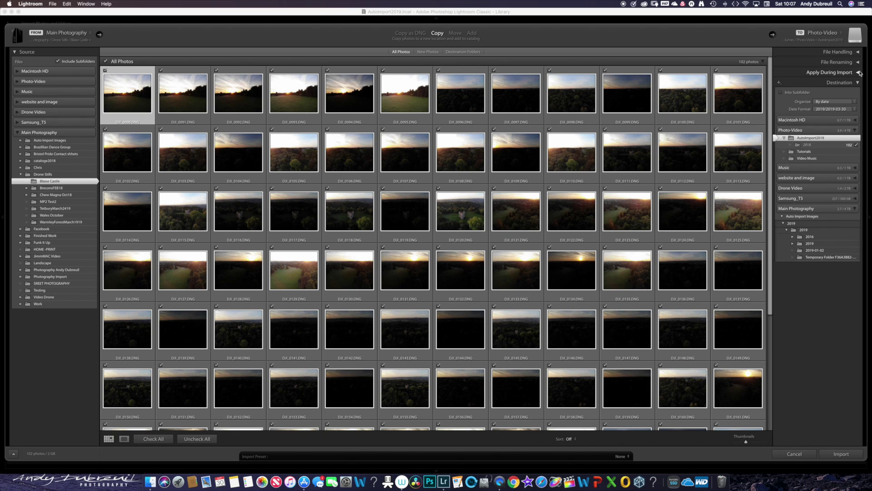
{"action": "left_click", "coordinate": [858, 73]}
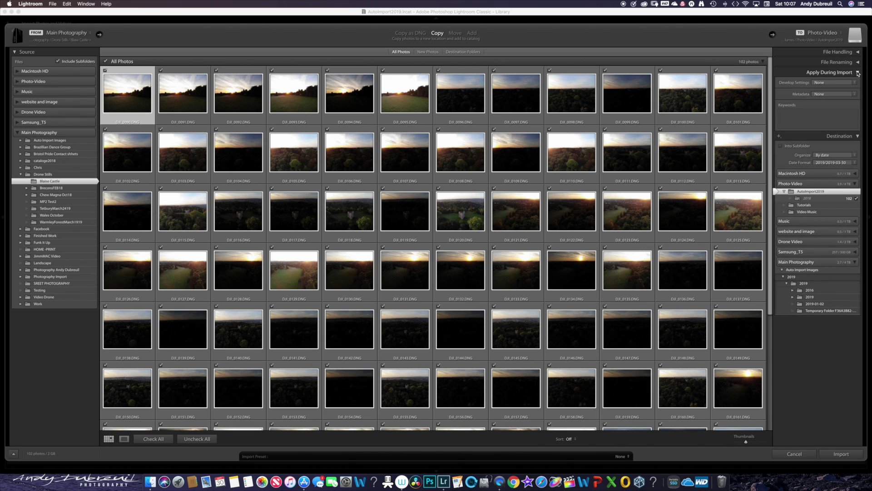
{"action": "left_click", "coordinate": [841, 83]}
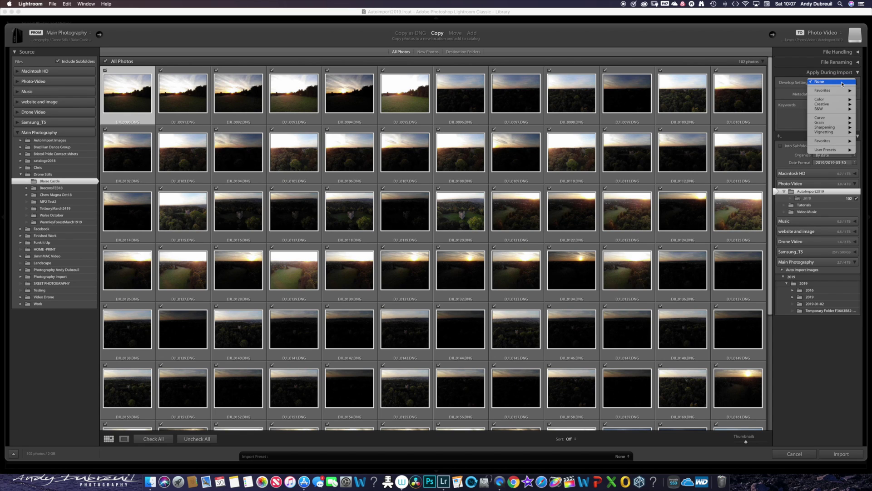
{"action": "mouse_move", "coordinate": [829, 142]}
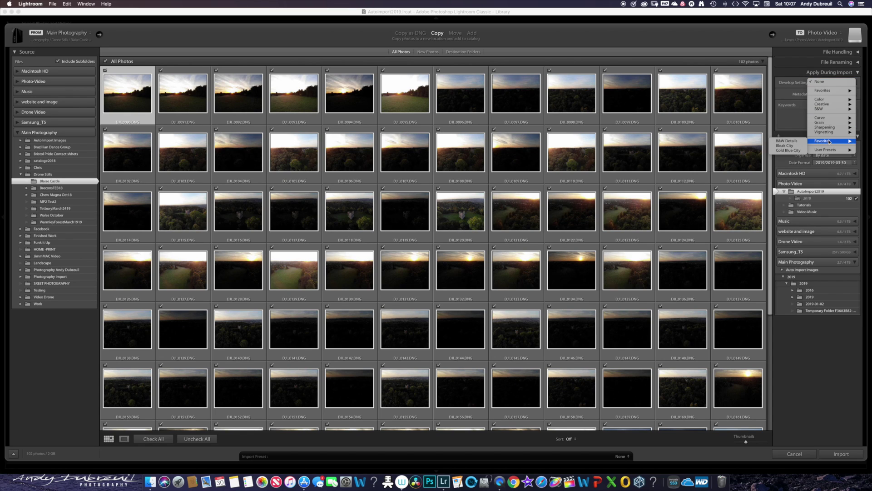
{"action": "left_click", "coordinate": [825, 83]}
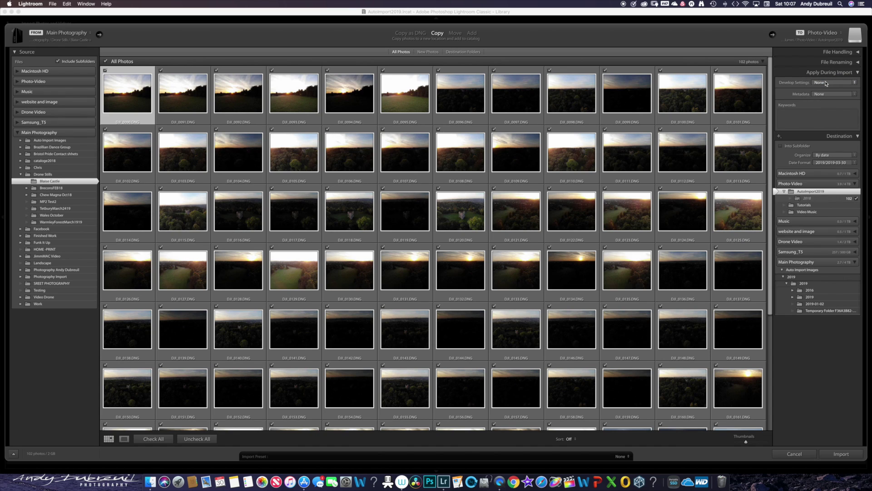
{"action": "left_click", "coordinate": [854, 73]}
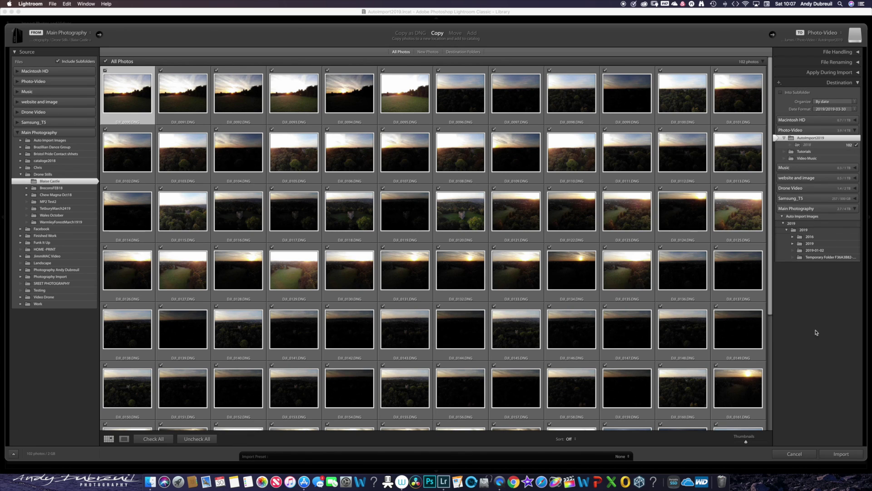
Run the import to copy all the included photos into the catalog.
{"action": "left_click", "coordinate": [846, 460]}
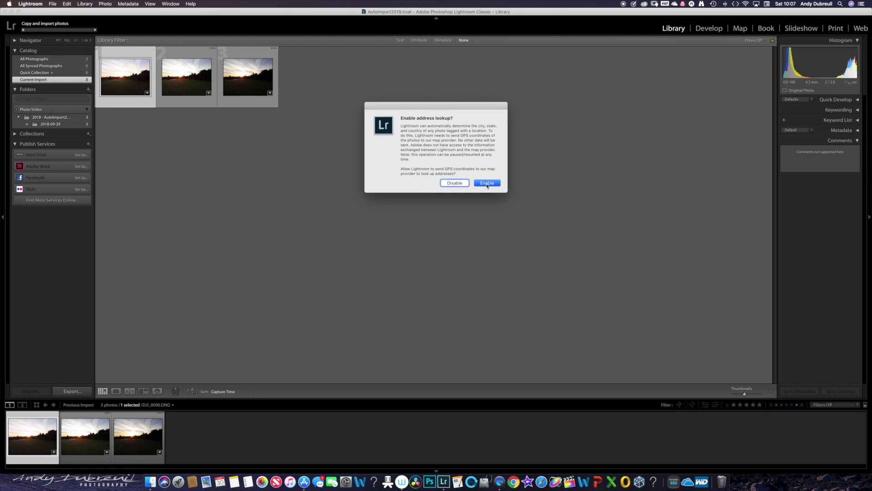
Enable address lookup for the GPS-tagged photos while the import runs.
{"action": "left_click", "coordinate": [487, 183]}
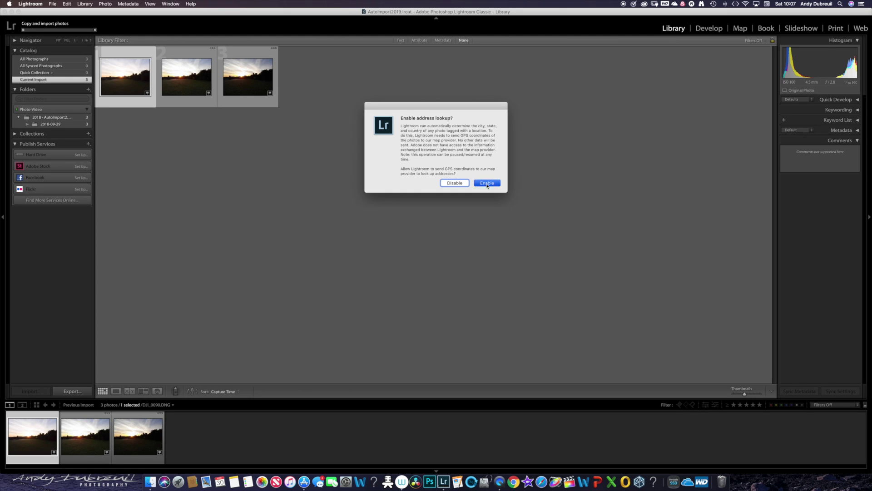
{"action": "left_click", "coordinate": [28, 27]}
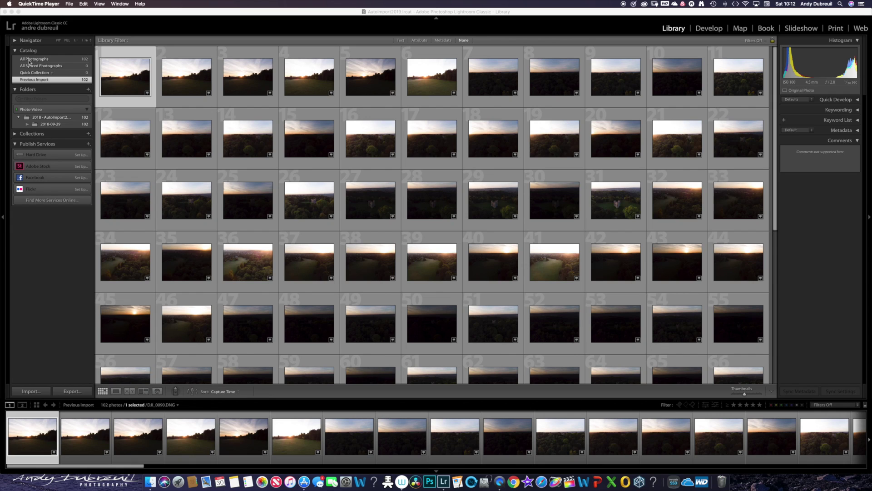
Expand the Navigator and preview the second, third and sixth imported photos in it.
{"action": "left_click", "coordinate": [16, 41]}
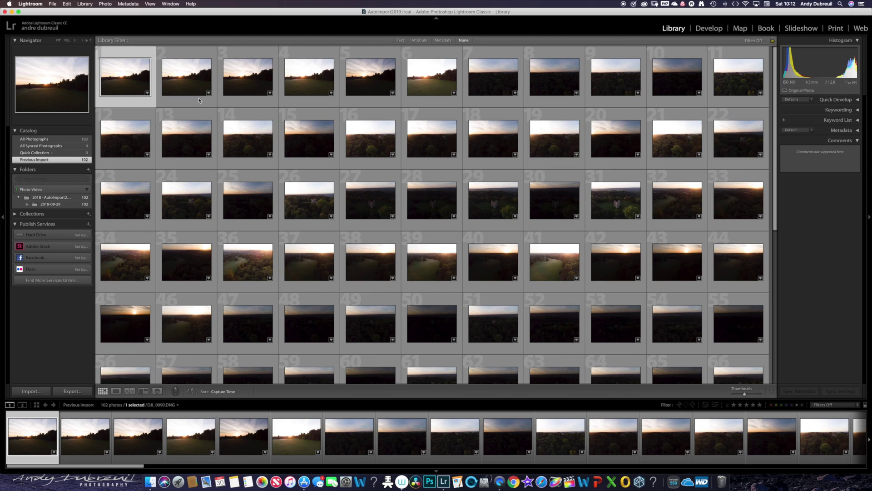
{"action": "left_click", "coordinate": [190, 88]}
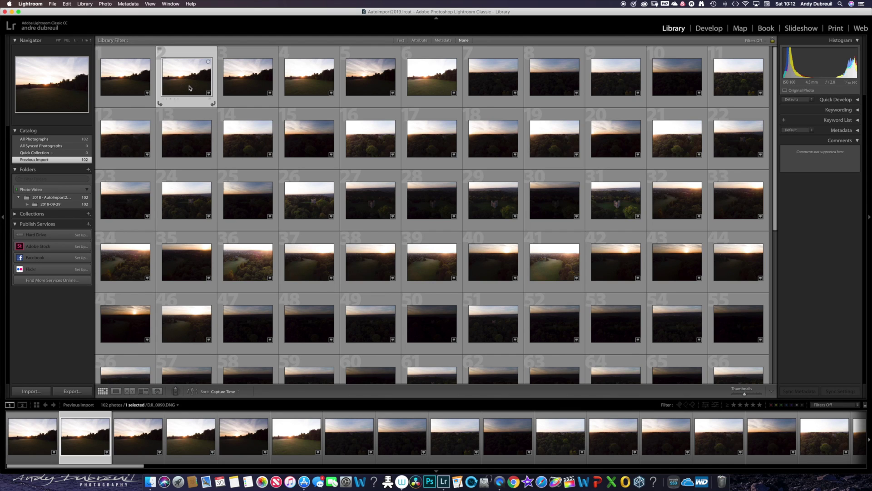
{"action": "left_click", "coordinate": [249, 86]}
{"action": "left_click", "coordinate": [435, 86]}
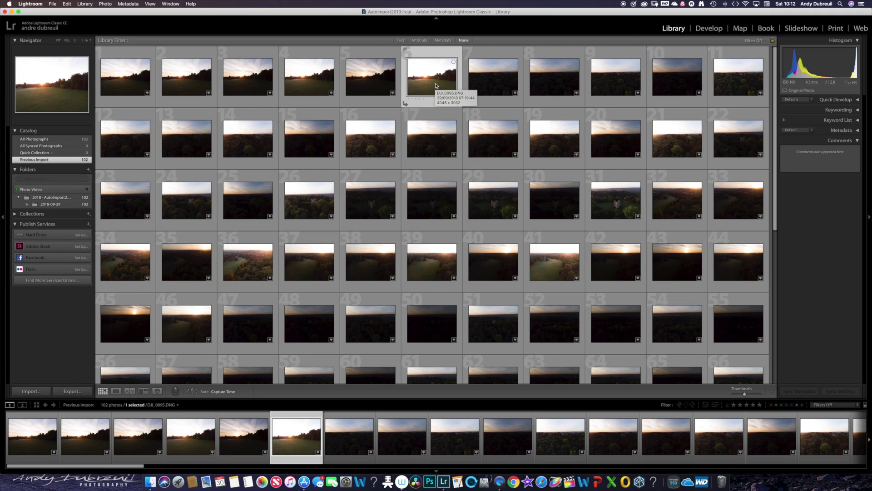
View the sixth photo full screen, toggle its magnification, and return to the thumbnail grid.
{"action": "left_click", "coordinate": [171, 3]}
{"action": "left_click", "coordinate": [191, 14]}
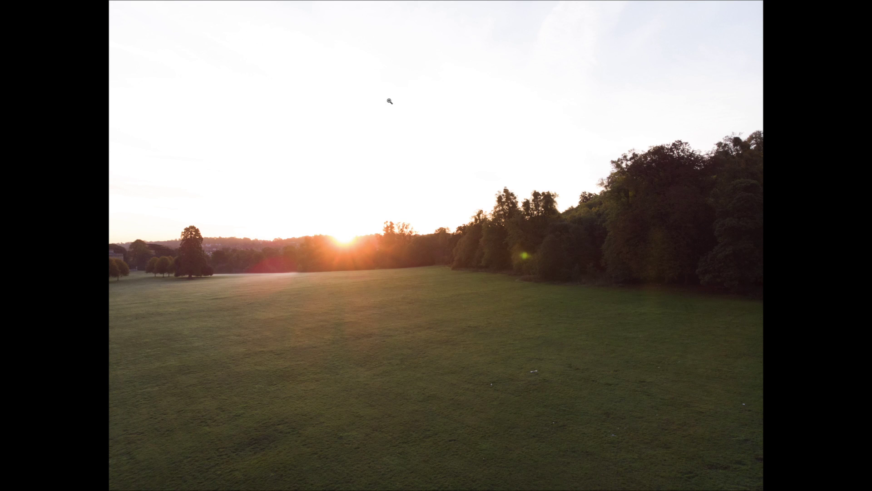
{"action": "left_click", "coordinate": [506, 250]}
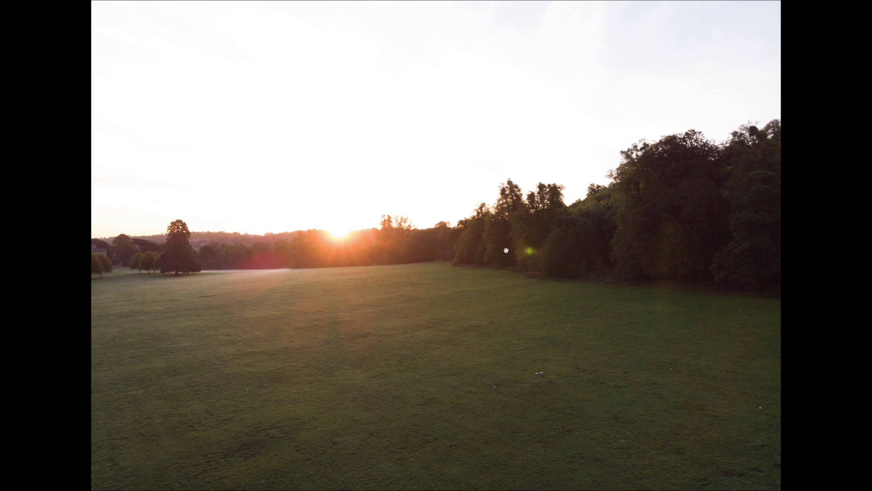
{"action": "left_click", "coordinate": [483, 250]}
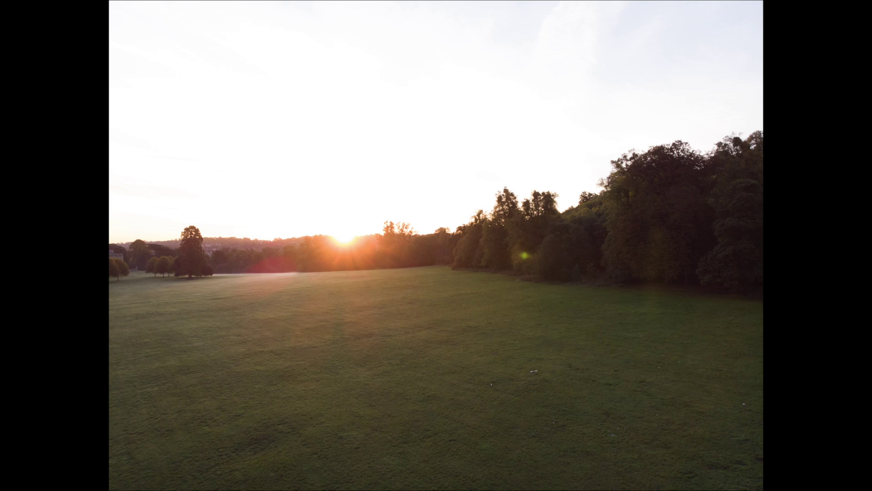
{"action": "key", "text": "Escape"}
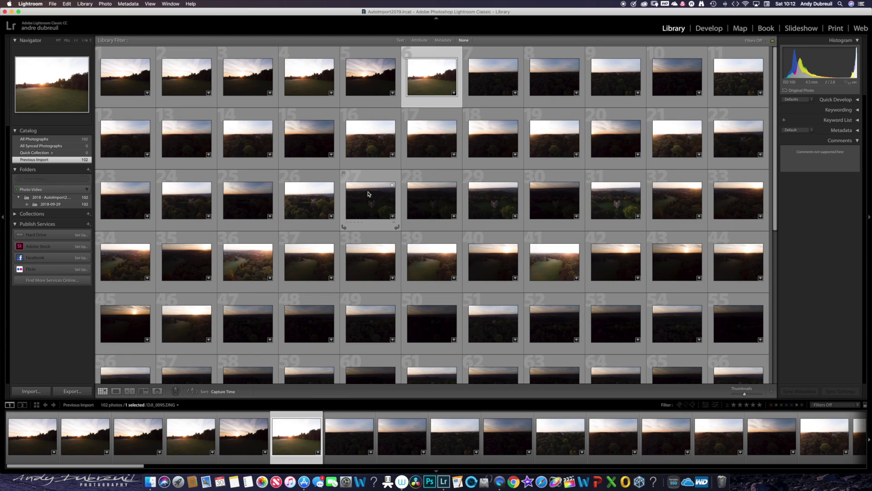
Pick a photo further down the grid and examine it at Fill, 1:1, 1:16 and 2:1 magnification.
{"action": "left_click", "coordinate": [565, 273]}
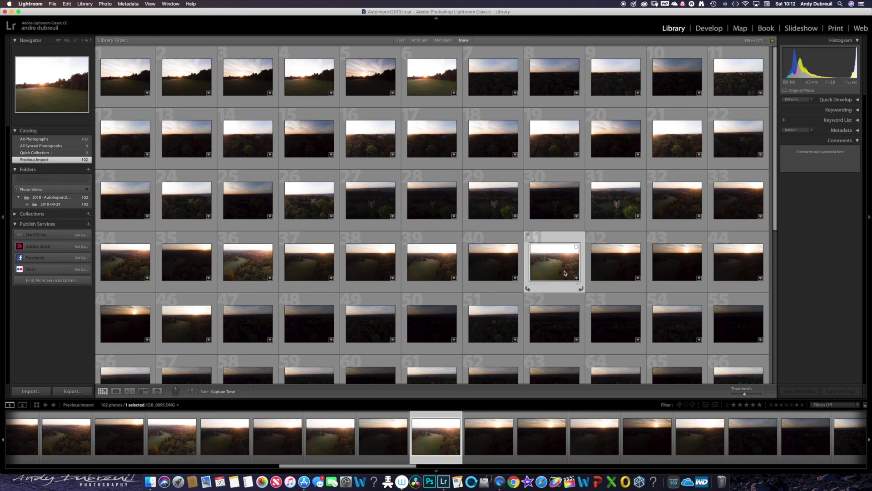
{"action": "left_click", "coordinate": [170, 4]}
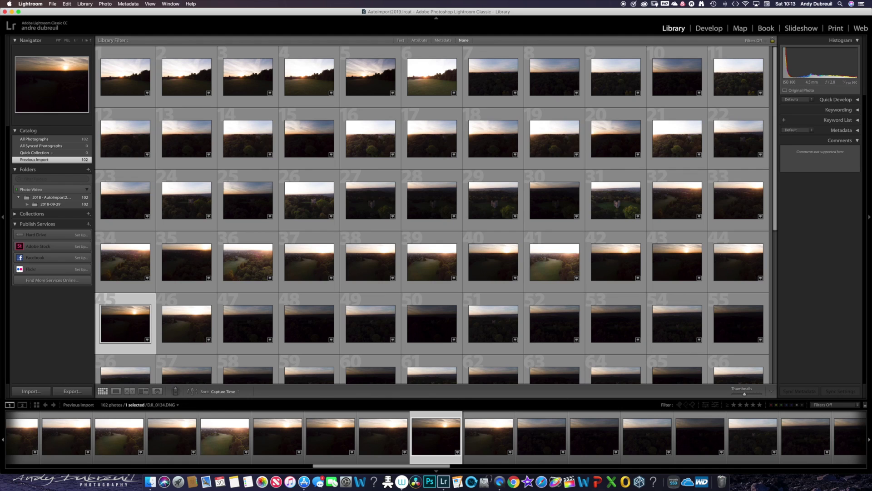
{"action": "left_click", "coordinate": [68, 41]}
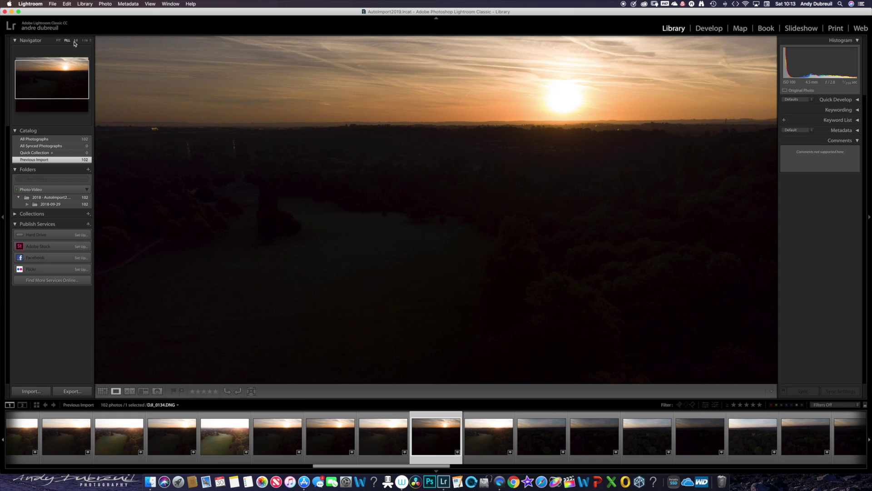
{"action": "left_click", "coordinate": [76, 41]}
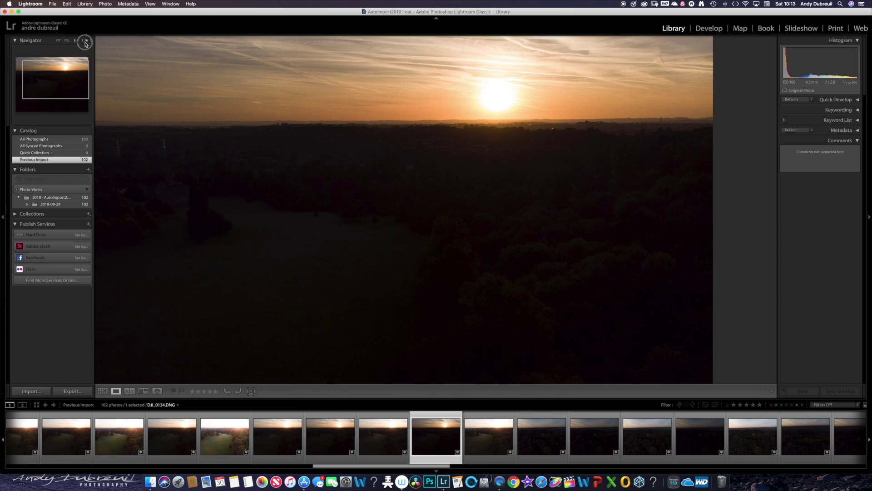
{"action": "left_click", "coordinate": [85, 41]}
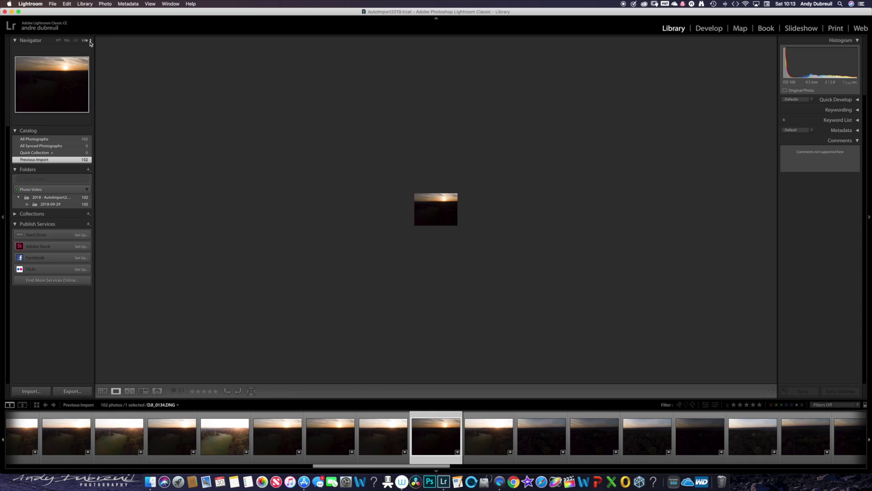
{"action": "left_click", "coordinate": [90, 41]}
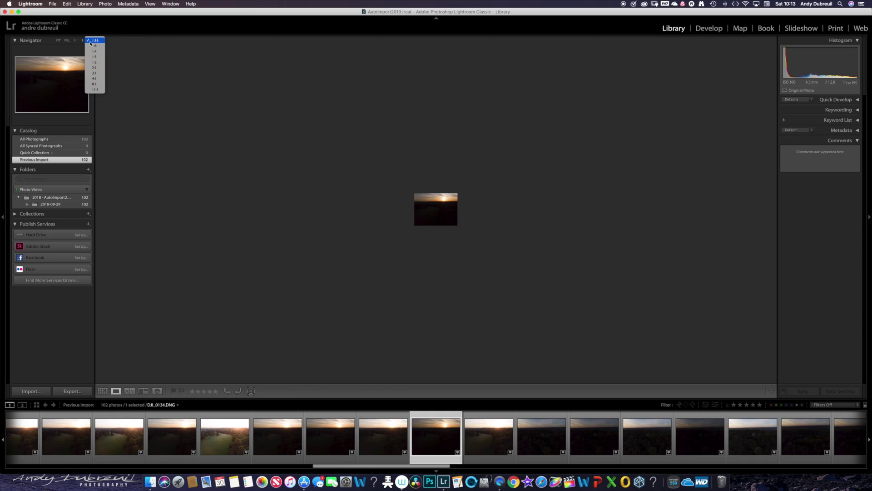
{"action": "left_click", "coordinate": [91, 67]}
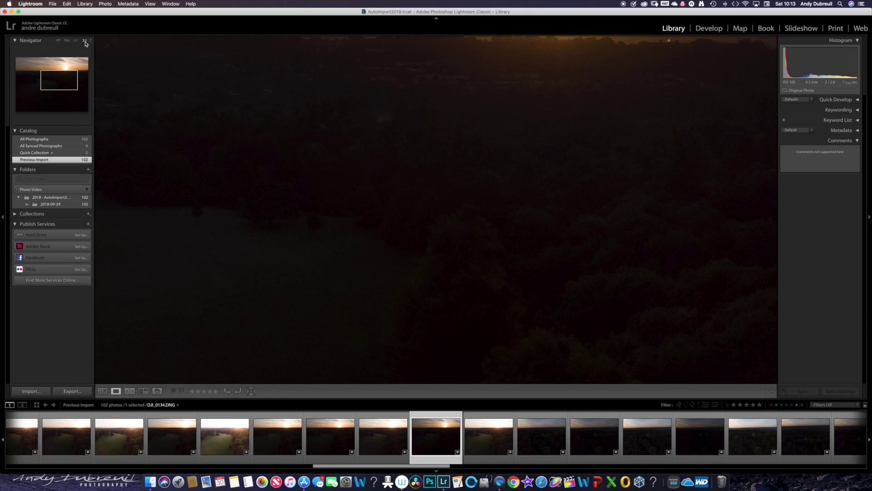
Compare the Fit and Fill views of the sunrise photo, finishing with the whole photo fitted in the loupe view.
{"action": "key", "text": "g"}
{"action": "left_click", "coordinate": [59, 41]}
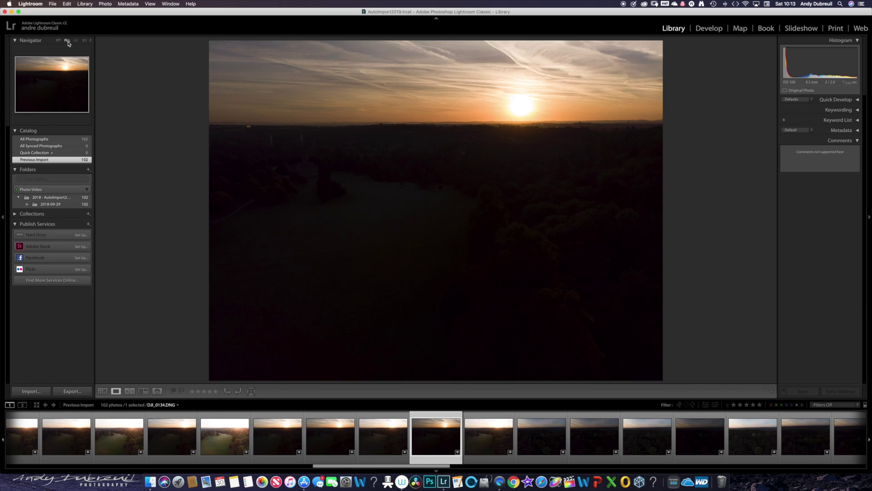
{"action": "left_click", "coordinate": [68, 41]}
{"action": "left_click", "coordinate": [91, 41]}
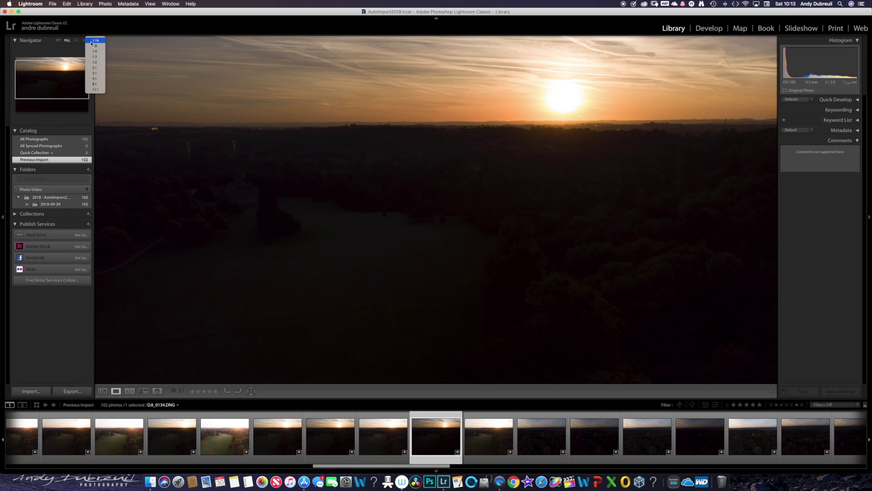
{"action": "left_click", "coordinate": [58, 42]}
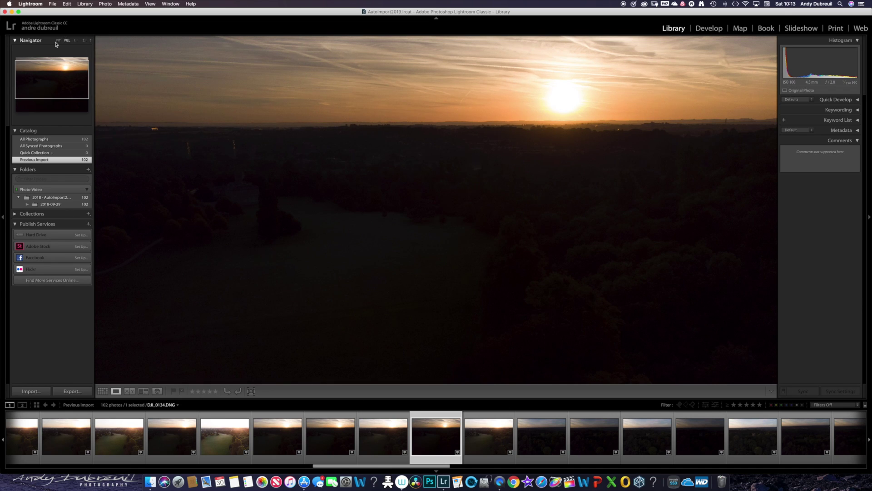
{"action": "left_click", "coordinate": [59, 42]}
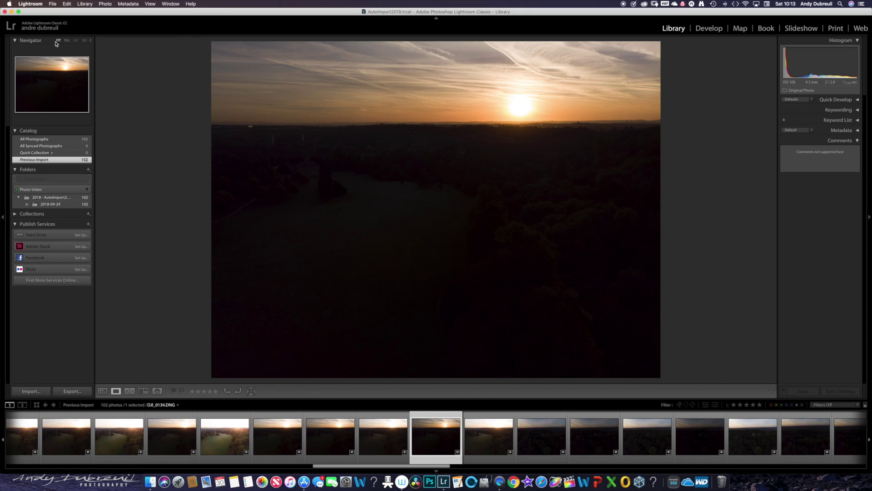
Collapse the Navigator, check the imported folder under Folders, and expand Collections.
{"action": "left_click", "coordinate": [16, 41]}
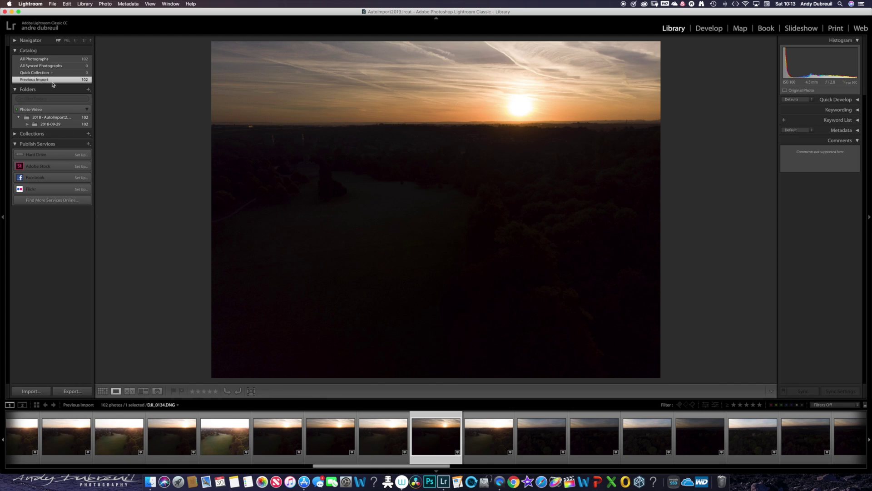
{"action": "left_click", "coordinate": [15, 90]}
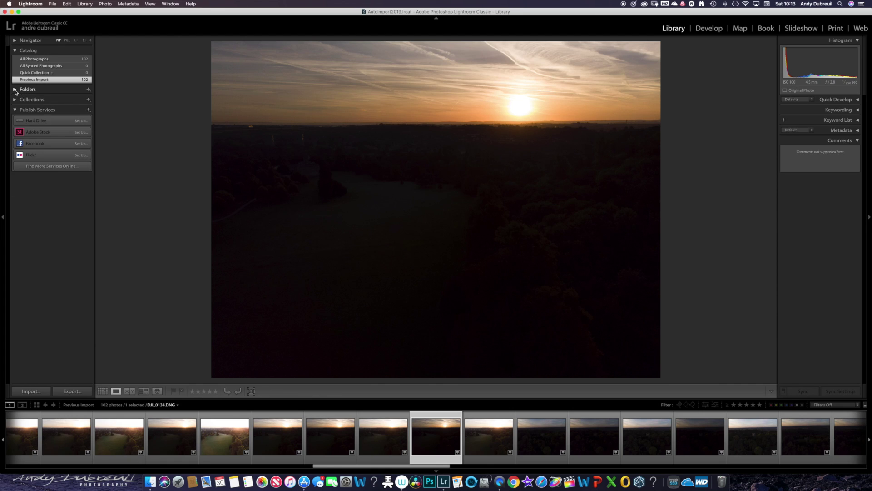
{"action": "left_click", "coordinate": [15, 90]}
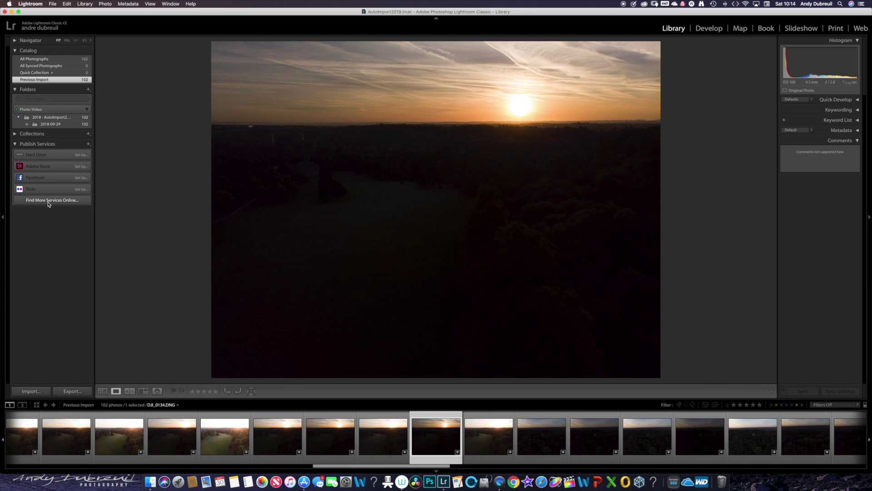
{"action": "left_click", "coordinate": [14, 134]}
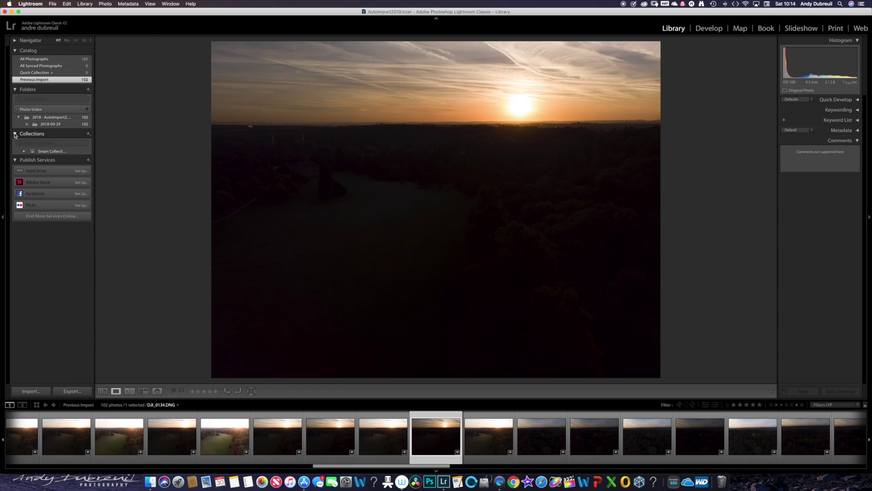
Create a collection named BlaiseCastle and set it as the target collection.
{"action": "left_click", "coordinate": [88, 134]}
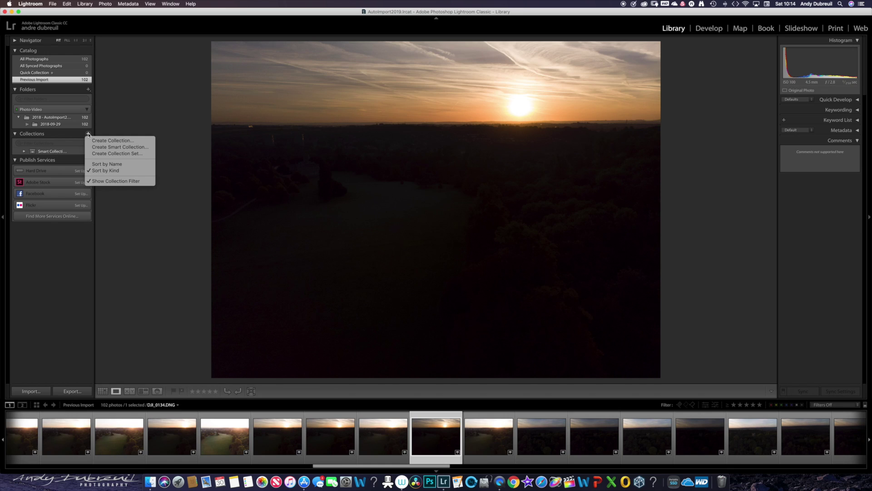
{"action": "left_click", "coordinate": [108, 141]}
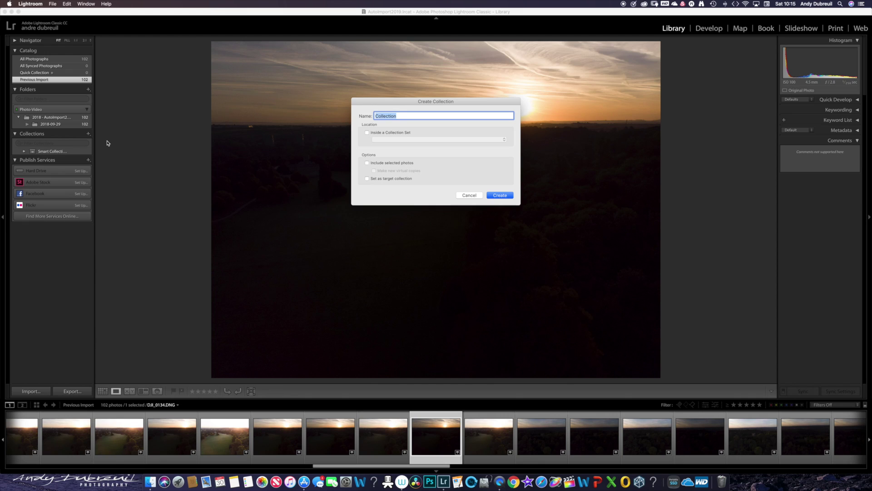
{"action": "type", "text": "Blasie"}
{"action": "key", "text": "BackSpace"}
{"action": "key", "text": "BackSpace"}
{"action": "type", "text": "iseCastle"}
{"action": "left_click", "coordinate": [367, 179]}
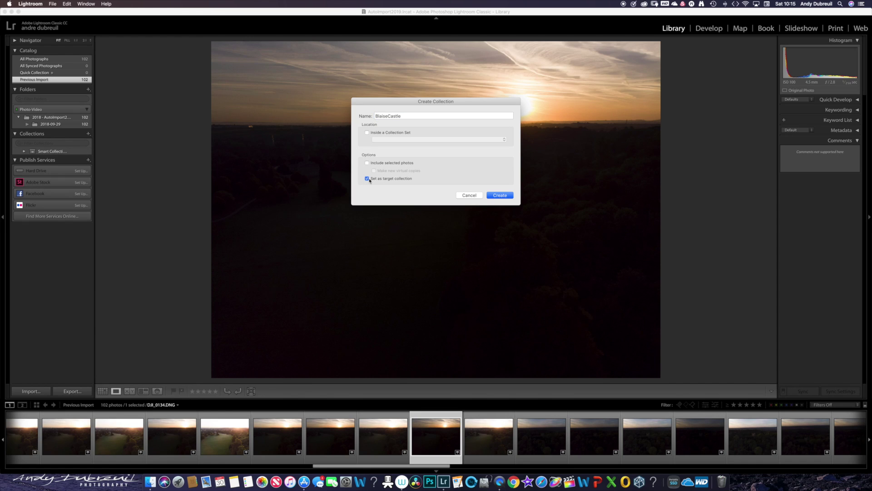
{"action": "left_click", "coordinate": [501, 196]}
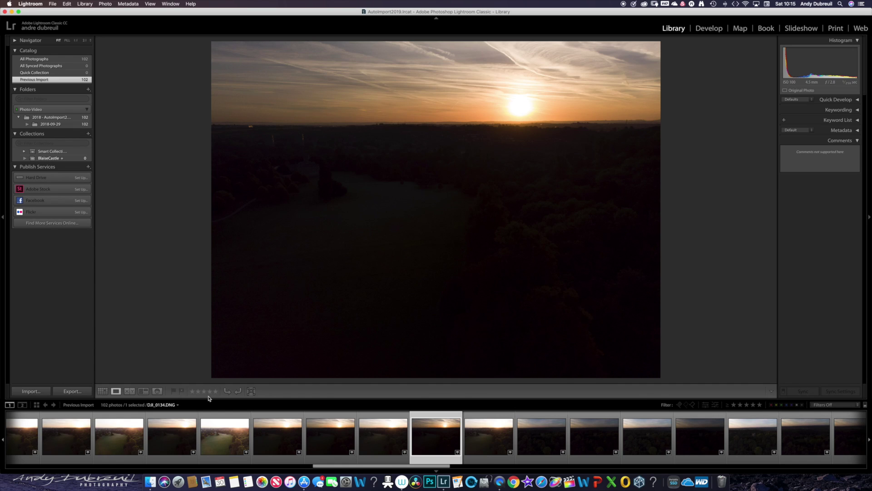
Add the photo DJI_0128.DNG to the target collection BlaiseCastle.
{"action": "left_click", "coordinate": [115, 439]}
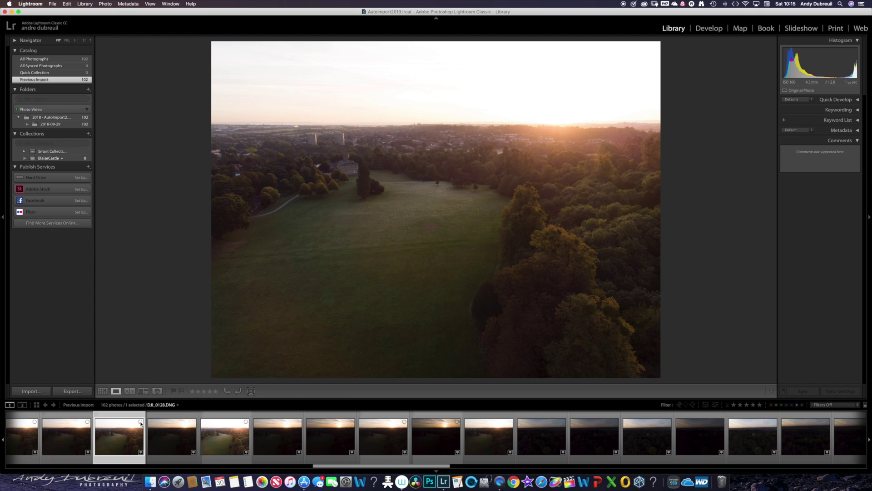
{"action": "left_click", "coordinate": [140, 422]}
Review the imported photos in loupe view, from DJI_0130.DNG through the dark castle tower shots up to DJI_0148.DNG.
{"action": "left_click", "coordinate": [221, 436]}
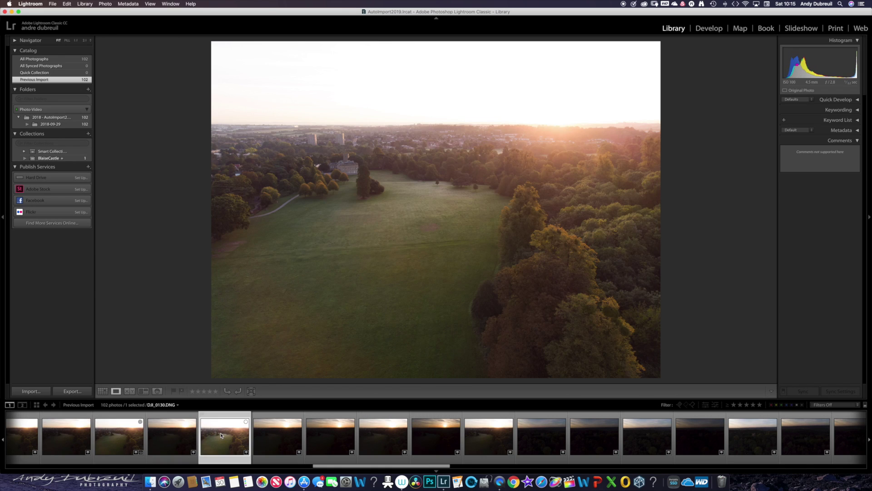
{"action": "key", "text": "Left"}
{"action": "key", "text": "Left"}
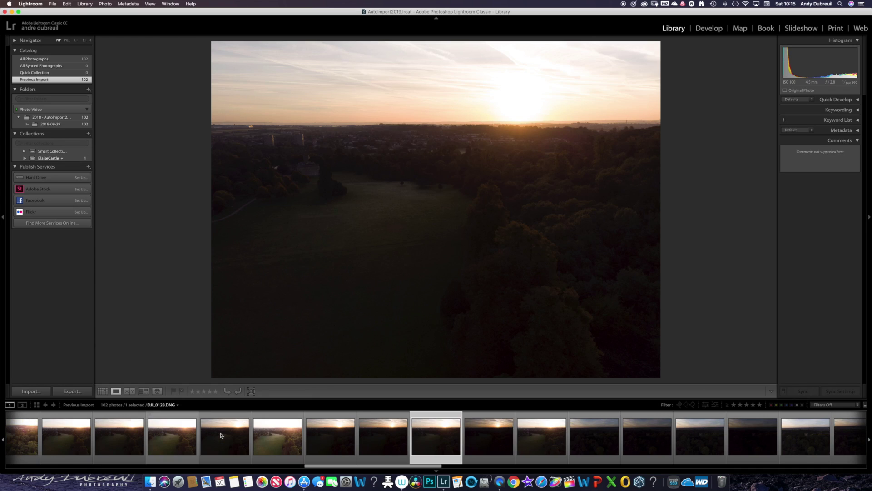
{"action": "key", "text": "Right"}
{"action": "key", "text": "Right"}
{"action": "key", "text": "Right"}
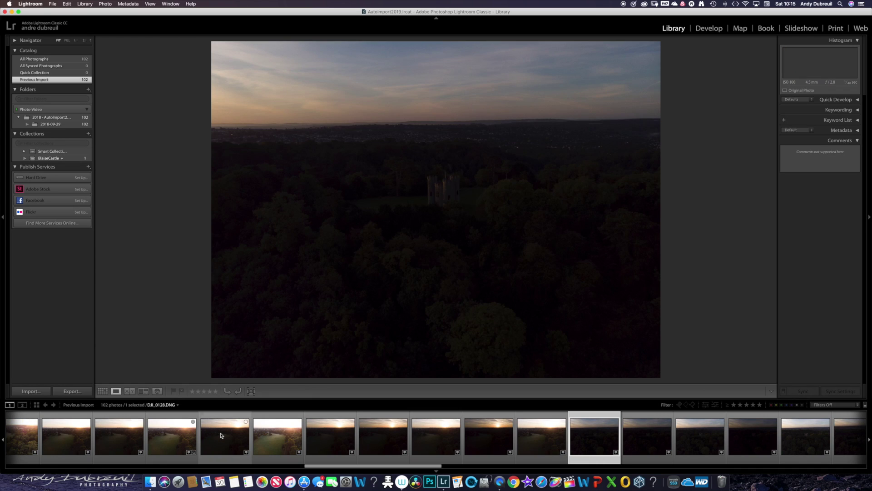
{"action": "key", "text": "Right"}
{"action": "key", "text": "Right"}
{"action": "key", "text": "Right"}
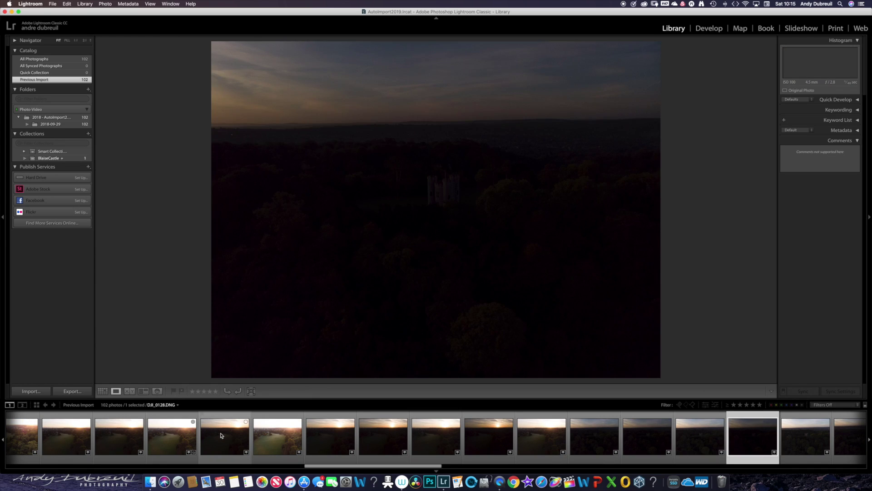
{"action": "key", "text": "Right"}
{"action": "key", "text": "Right"}
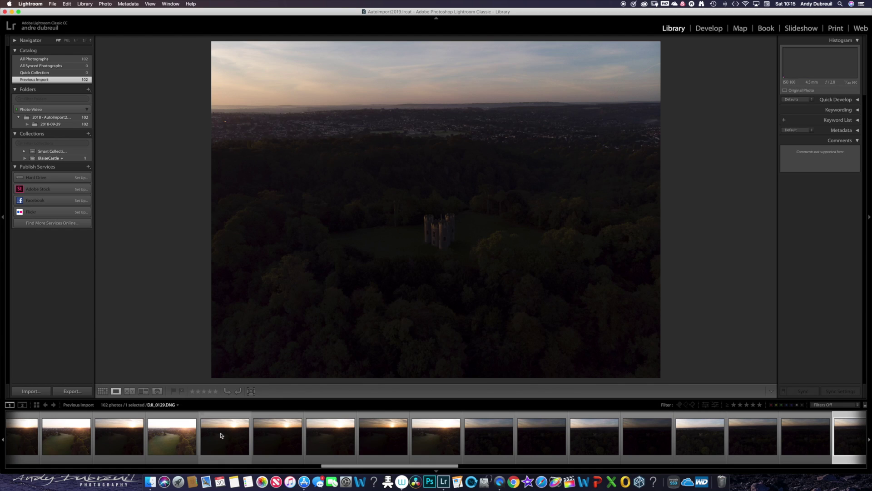
{"action": "key", "text": "Right"}
{"action": "key", "text": "Right"}
{"action": "key", "text": "Right"}
{"action": "key", "text": "Right"}
{"action": "key", "text": "Right"}
{"action": "key", "text": "Right"}
{"action": "key", "text": "Right"}
{"action": "key", "text": "Right"}
{"action": "key", "text": "Right"}
{"action": "key", "text": "Right"}
{"action": "key", "text": "Right"}
{"action": "key", "text": "Right"}
{"action": "key", "text": "Right"}
{"action": "key", "text": "Right"}
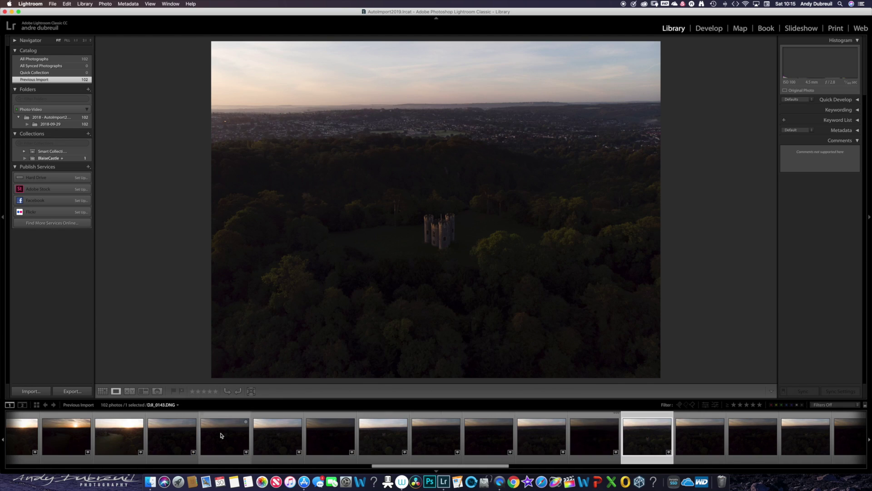
{"action": "key", "text": "Right"}
{"action": "key", "text": "Right"}
{"action": "key", "text": "Right"}
{"action": "key", "text": "Right"}
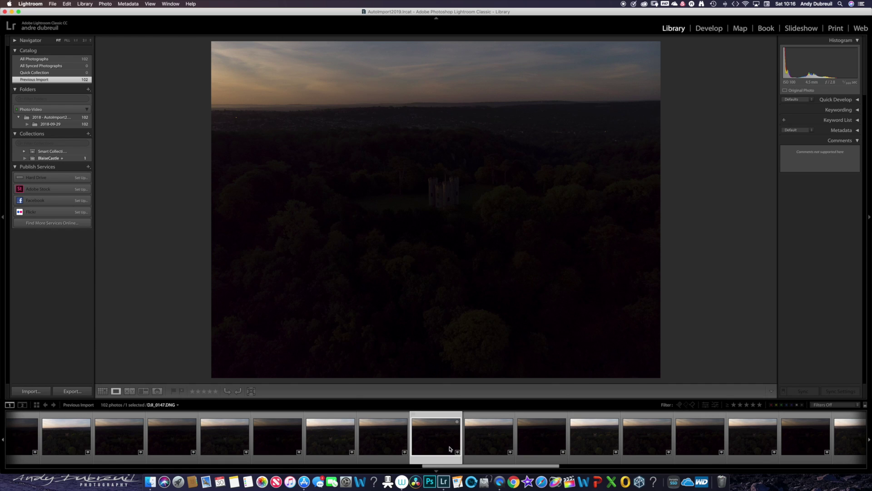
{"action": "key", "text": "Right"}
{"action": "key", "text": "Right"}
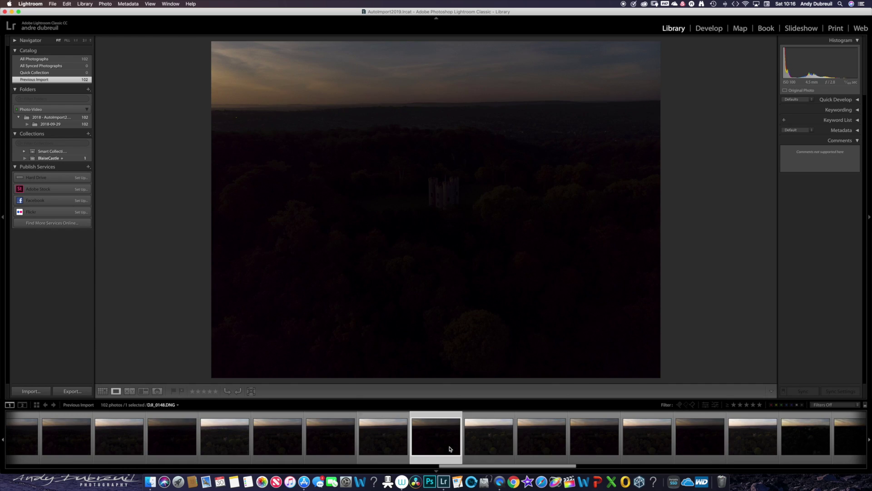
Add the castle tower photo DJI_0150.DNG to the target collection BlaiseCastle.
{"action": "left_click", "coordinate": [492, 439]}
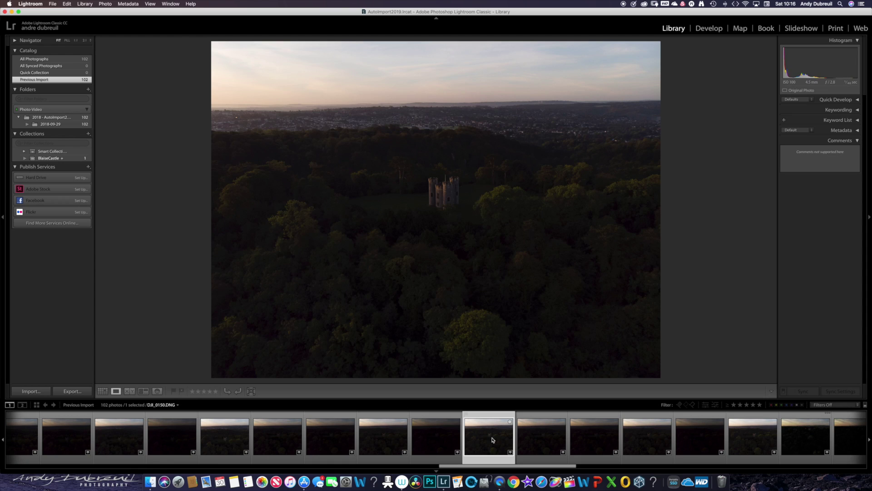
{"action": "left_click", "coordinate": [510, 422]}
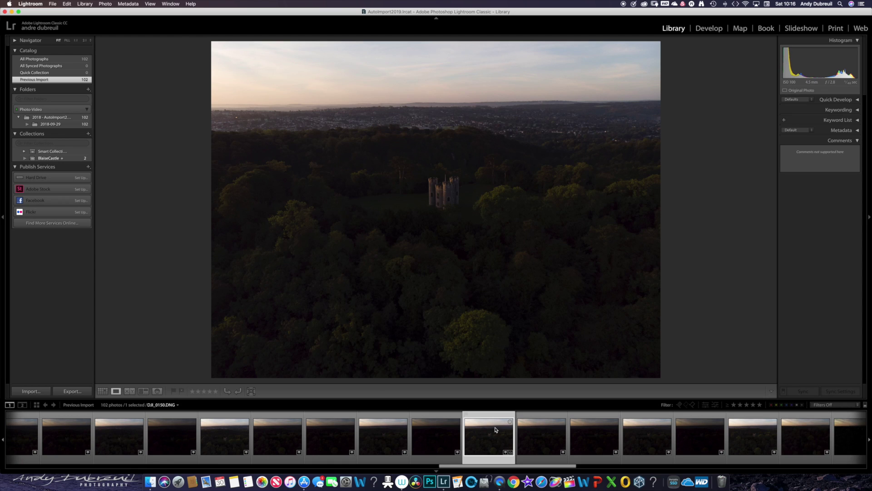
Add the sunrise photo DJI_0170.DNG to the target collection BlaiseCastle and take it out again.
{"action": "scroll", "coordinate": [495, 429], "scroll_direction": "right", "scroll_amount": 15}
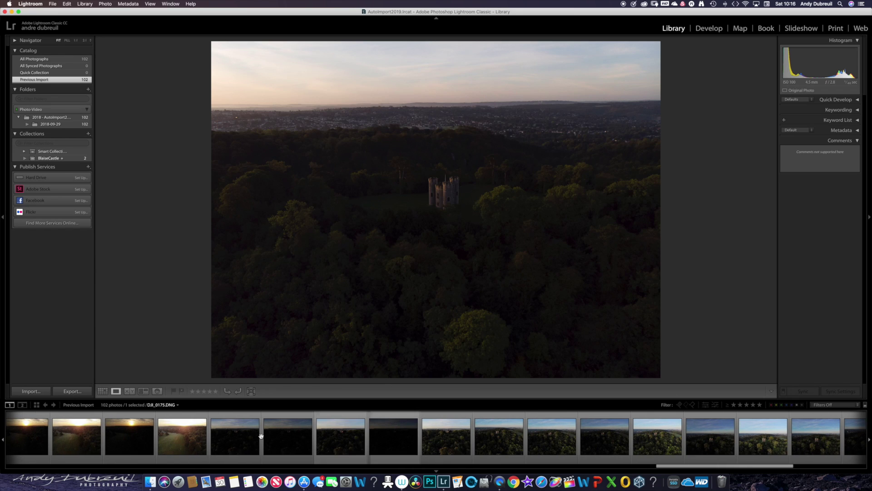
{"action": "left_click", "coordinate": [186, 429]}
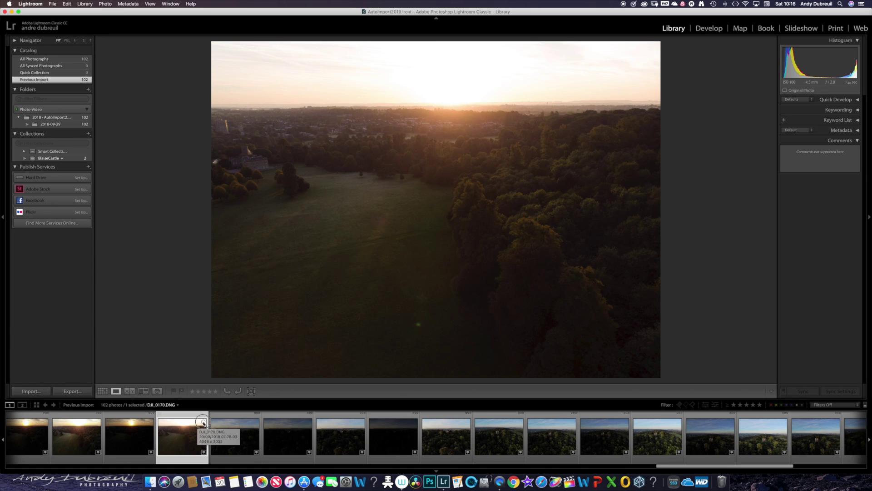
{"action": "left_click", "coordinate": [203, 421]}
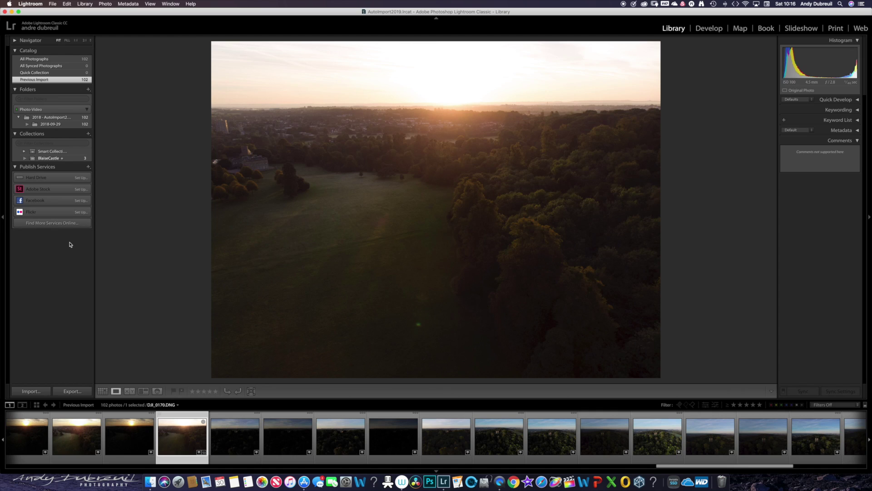
{"action": "left_click", "coordinate": [203, 422]}
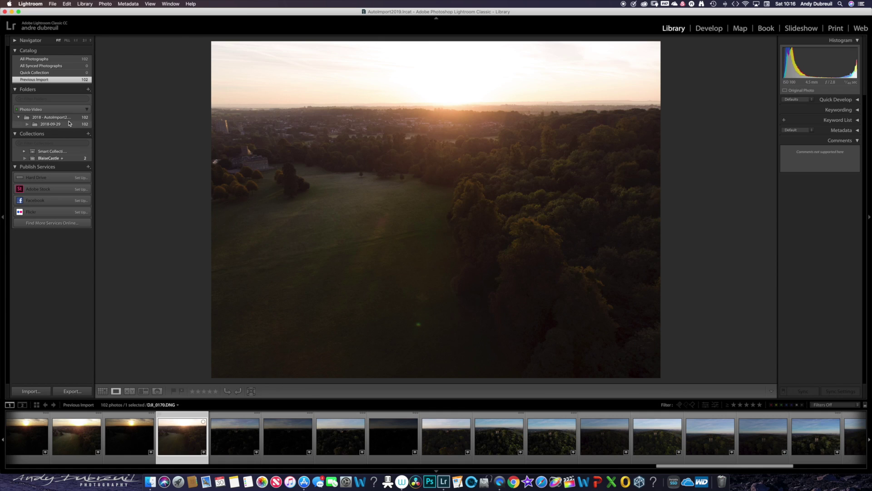
Remove both photos from the BlaiseCastle collection and return to the 2018-09-29 folder.
{"action": "left_click", "coordinate": [49, 159]}
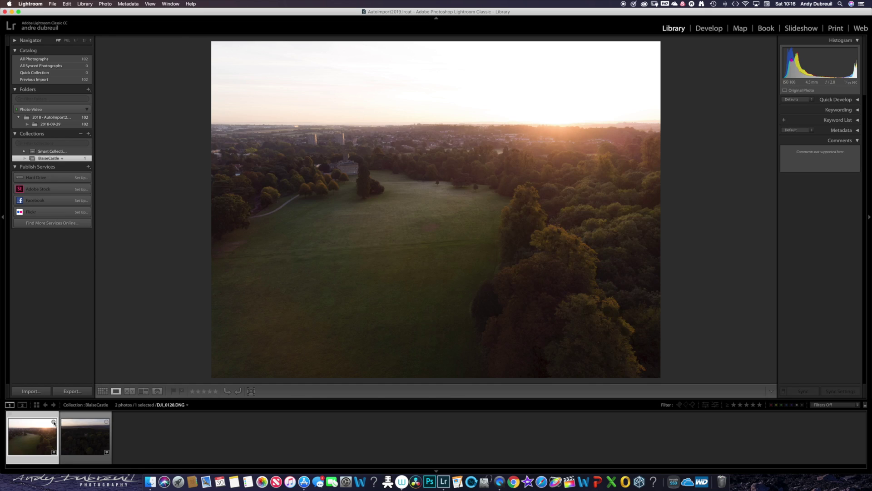
{"action": "left_click", "coordinate": [54, 423]}
{"action": "left_click", "coordinate": [55, 422]}
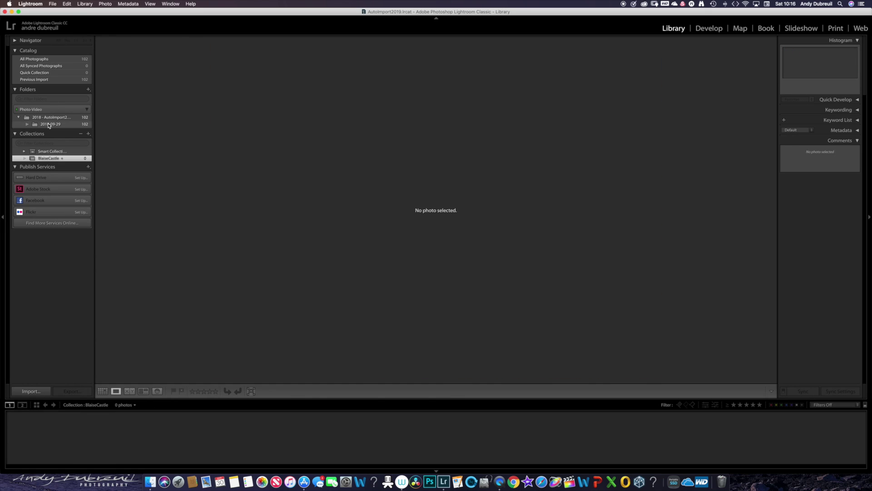
{"action": "left_click", "coordinate": [49, 124]}
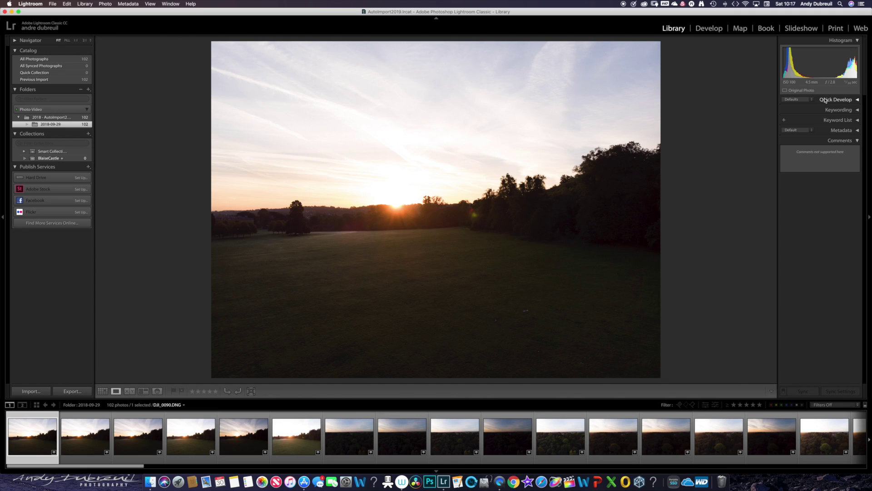
Examine the Quick Develop controls and the saved B&W presets without applying any, and collapse Quick Develop.
{"action": "left_click", "coordinate": [857, 100]}
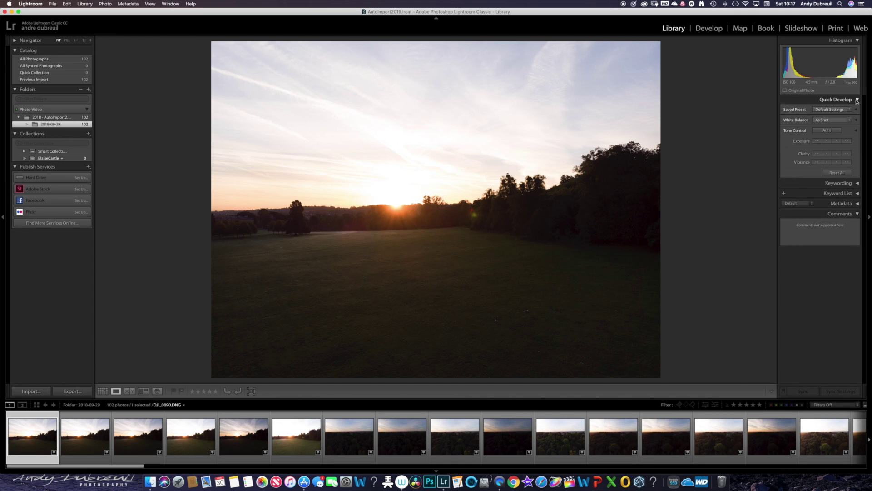
{"action": "left_click", "coordinate": [851, 110]}
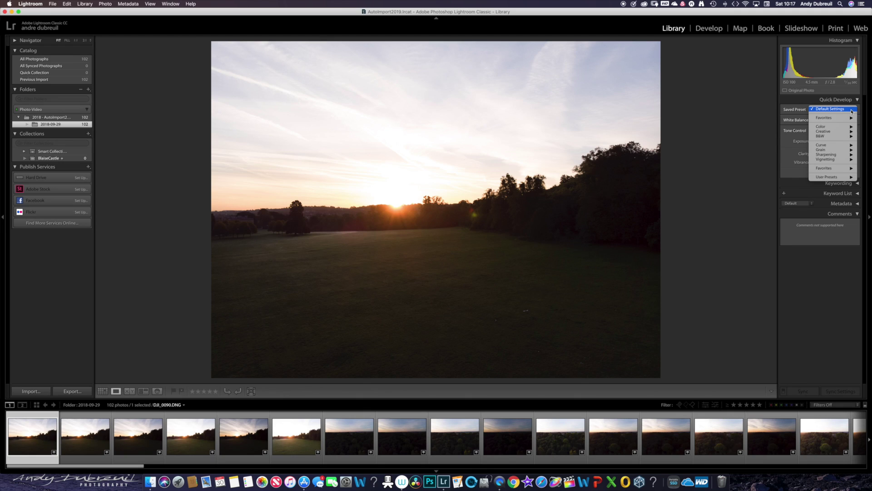
{"action": "mouse_move", "coordinate": [833, 138]}
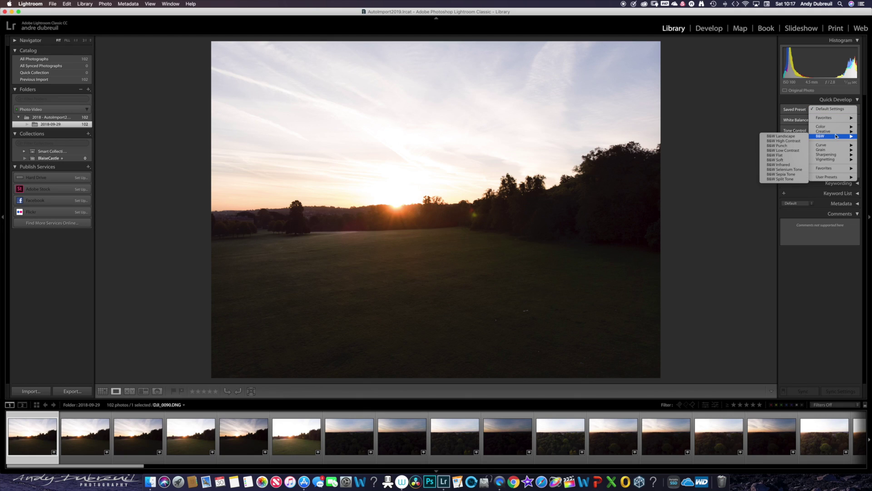
{"action": "left_click", "coordinate": [811, 102]}
{"action": "left_click", "coordinate": [857, 100]}
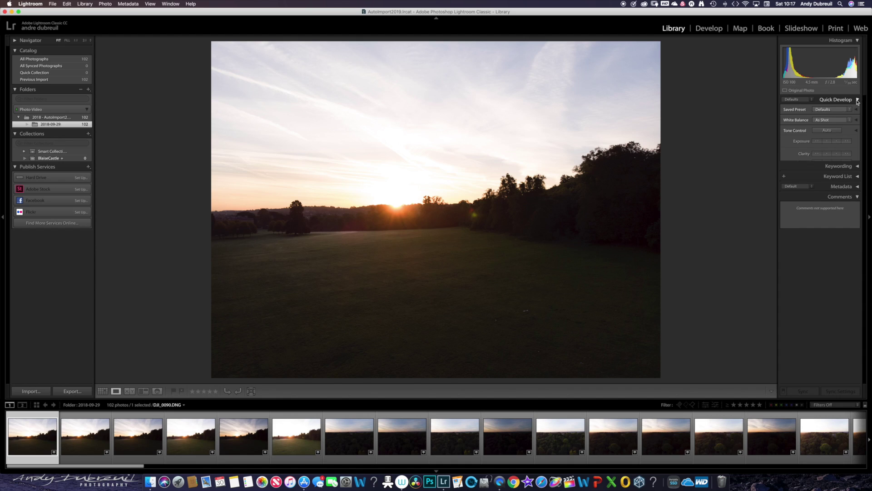
{"action": "left_click", "coordinate": [858, 100]}
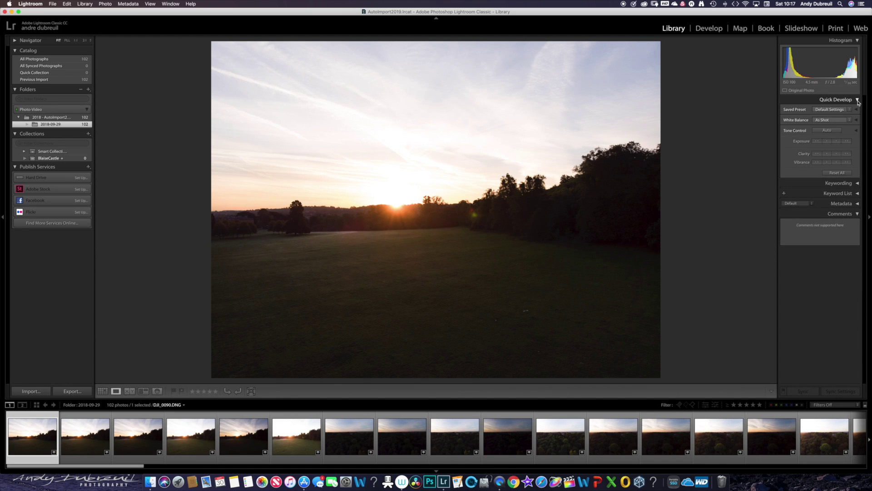
{"action": "left_click", "coordinate": [856, 100]}
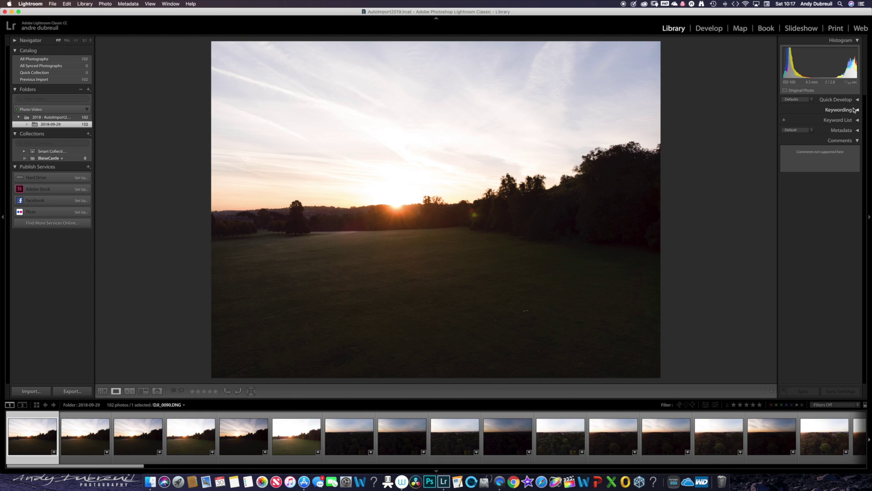
Expand Keywording and inspect the Keyword Tags entry area for DJI_0090.DNG, leaving it empty.
{"action": "left_click", "coordinate": [858, 111]}
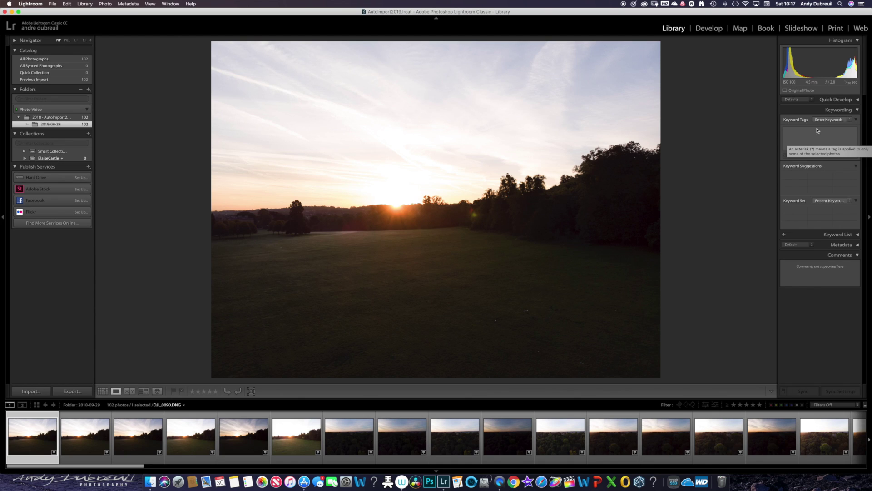
{"action": "left_click", "coordinate": [802, 136]}
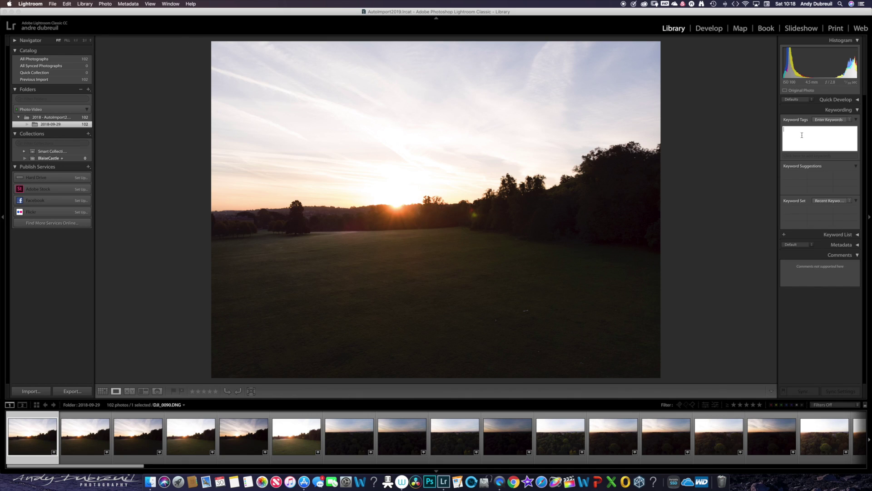
{"action": "key", "text": "Escape"}
Set DJI_0090.DNG to unflagged and hide the toolbar below the loupe view.
{"action": "key", "text": "u"}
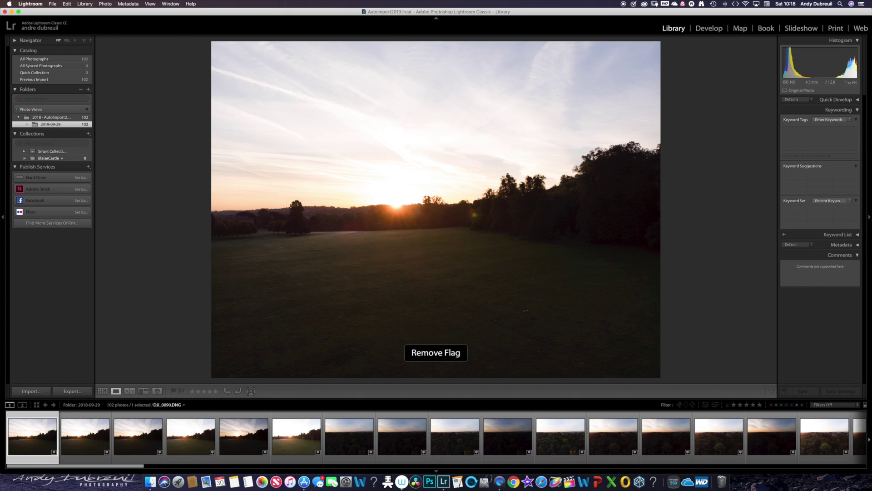
{"action": "key", "text": "n"}
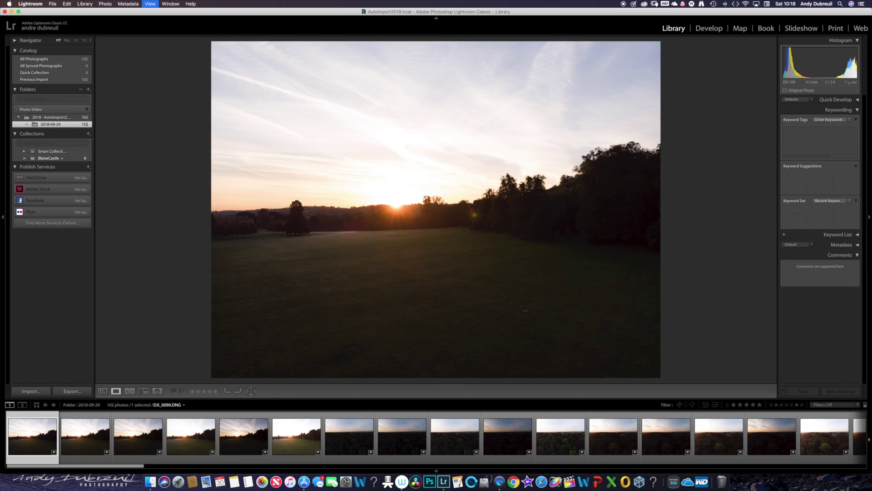
{"action": "key", "text": "t"}
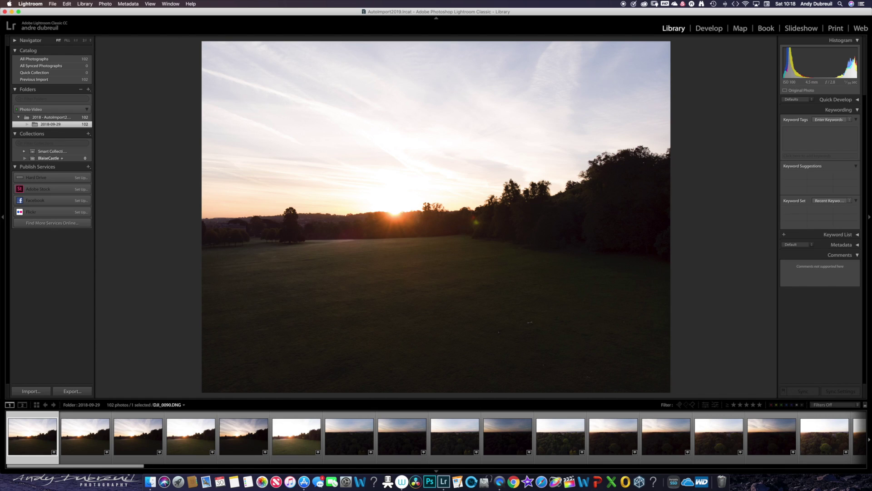
Check the Keyword Tags entry area and its display options, keeping Enter Keywords selected.
{"action": "left_click", "coordinate": [824, 132]}
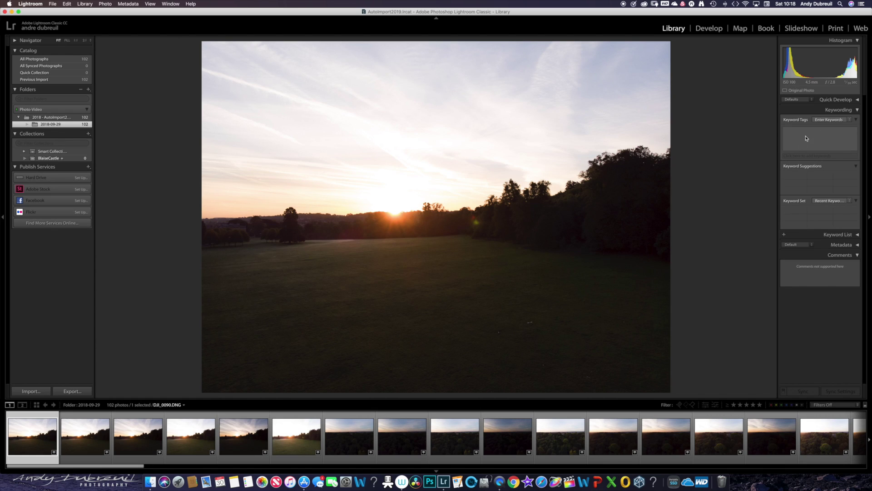
{"action": "left_click", "coordinate": [810, 135]}
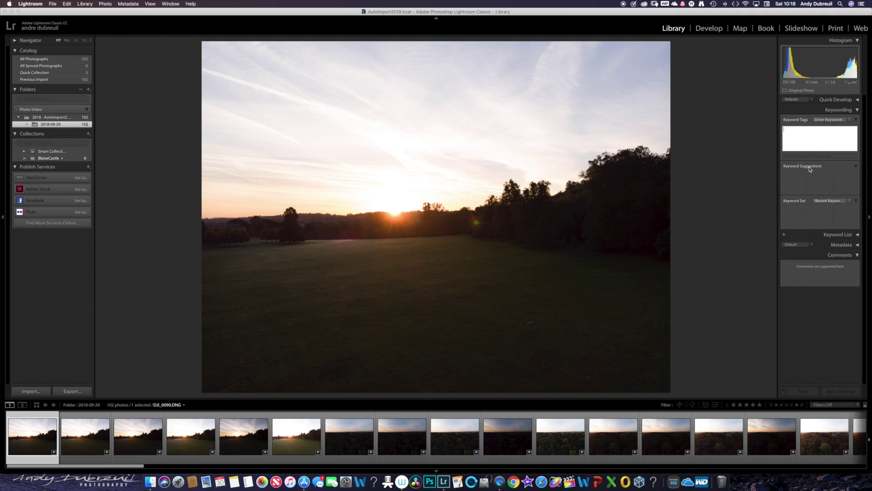
{"action": "left_click", "coordinate": [834, 121]}
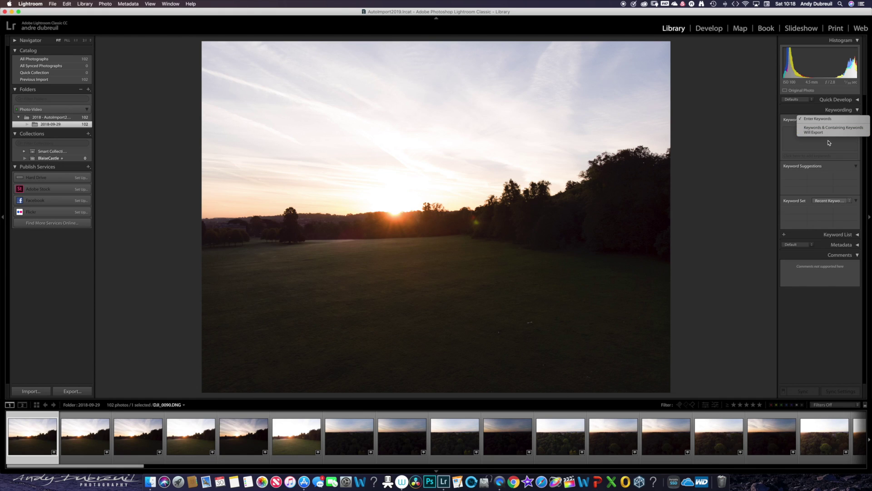
{"action": "left_click", "coordinate": [798, 146]}
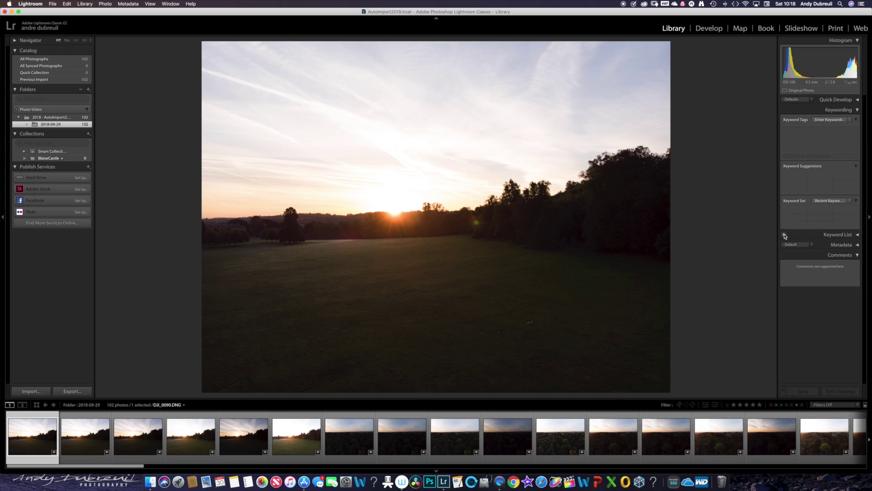
Expand the Keyword List and create a keyword tag named Sunset, adding it to the selected photo DJI_0090.DNG.
{"action": "left_click", "coordinate": [857, 234]}
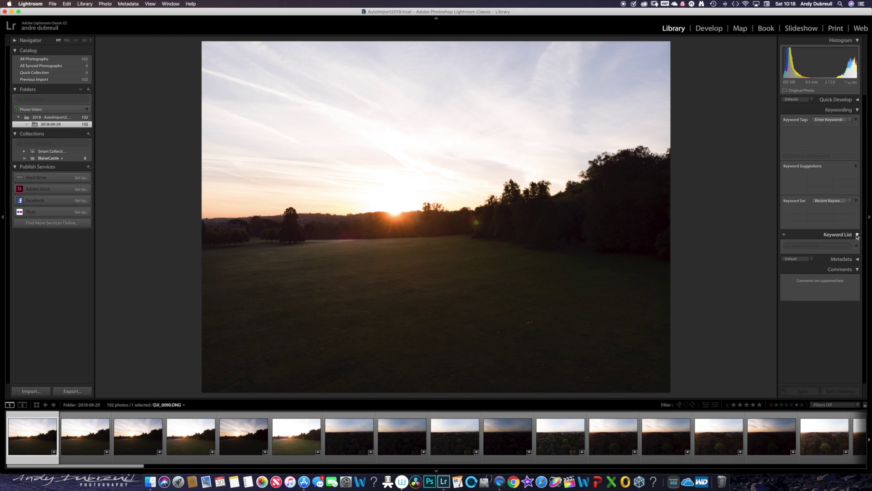
{"action": "left_click", "coordinate": [784, 235]}
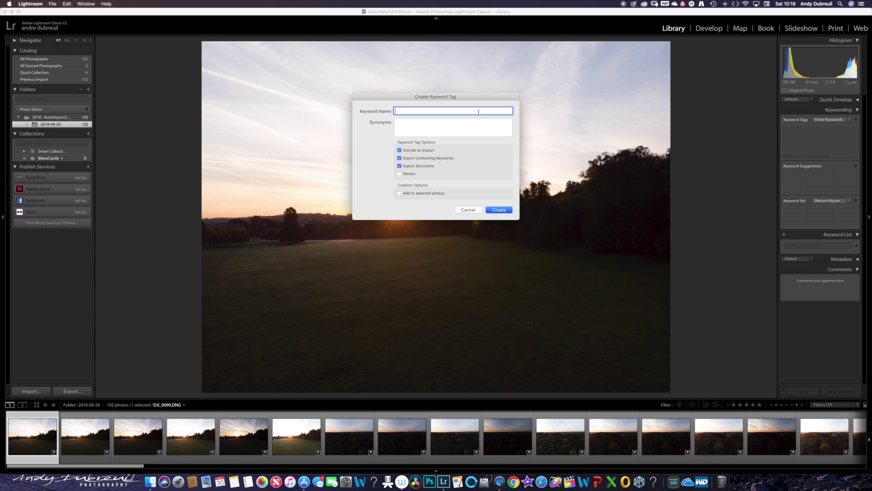
{"action": "type", "text": "Sunset"}
{"action": "left_click", "coordinate": [400, 194]}
{"action": "left_click", "coordinate": [502, 211]}
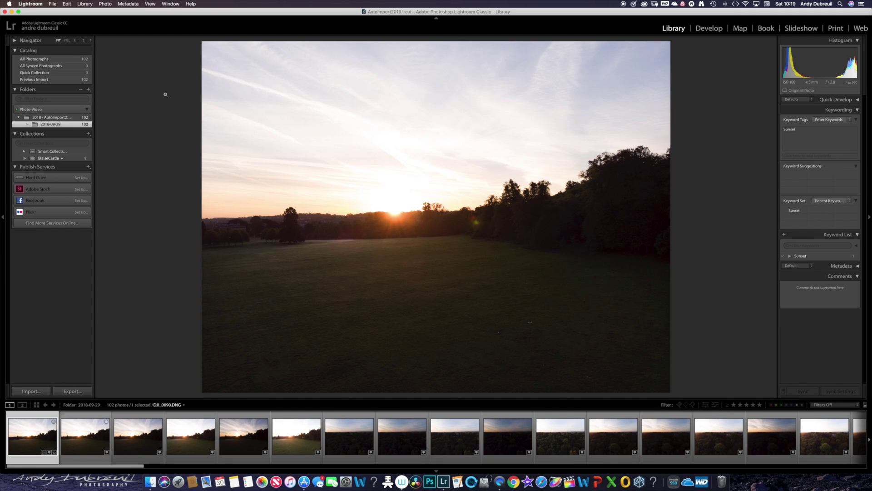
Remove DJI_0090.DNG from the BlaiseCastle collection and return to the 2018-09-29 folder.
{"action": "left_click", "coordinate": [55, 158]}
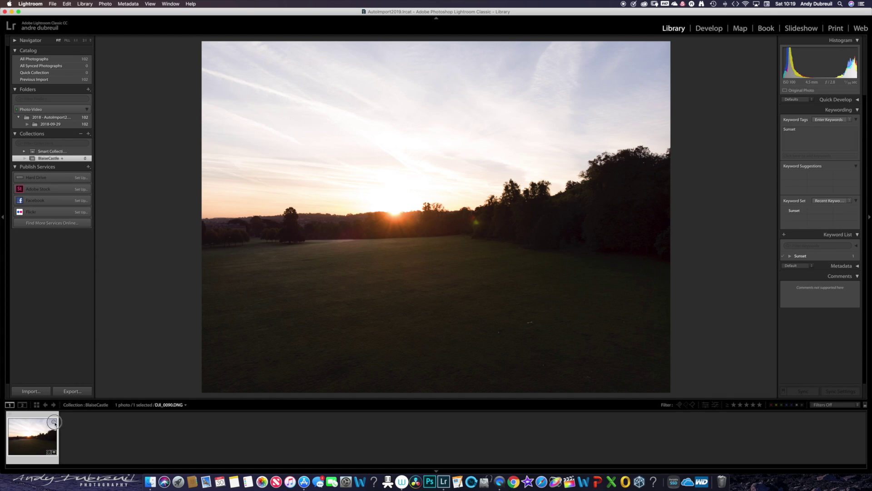
{"action": "left_click", "coordinate": [53, 423]}
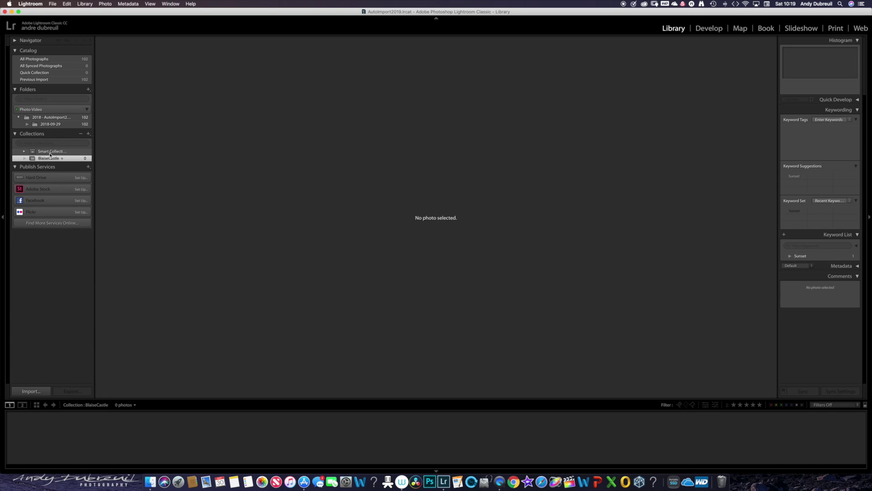
{"action": "left_click", "coordinate": [48, 126]}
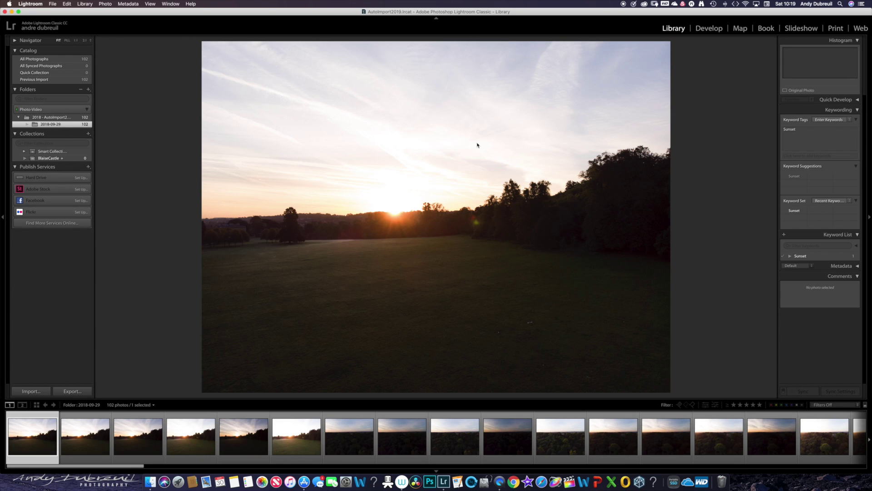
Collapse Keywording, expand Metadata, and enter the photographer's business name as the copyright for DJI_0090.DNG.
{"action": "left_click", "coordinate": [857, 110]}
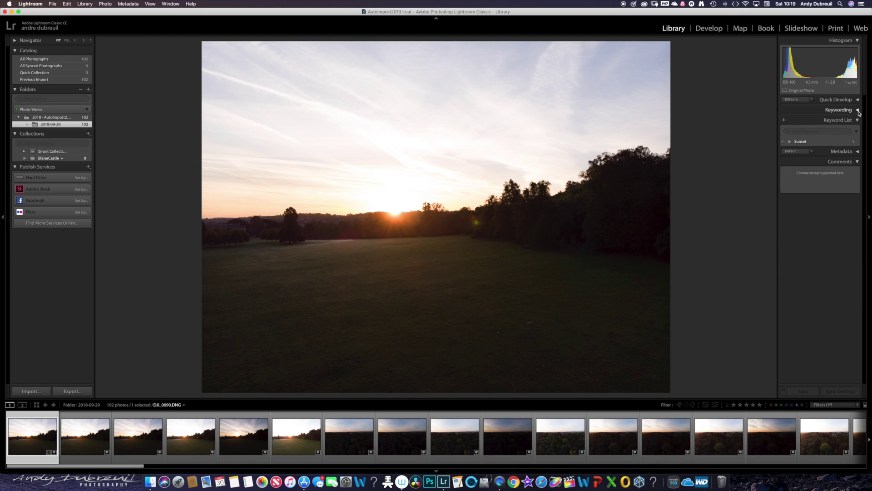
{"action": "left_click", "coordinate": [857, 151]}
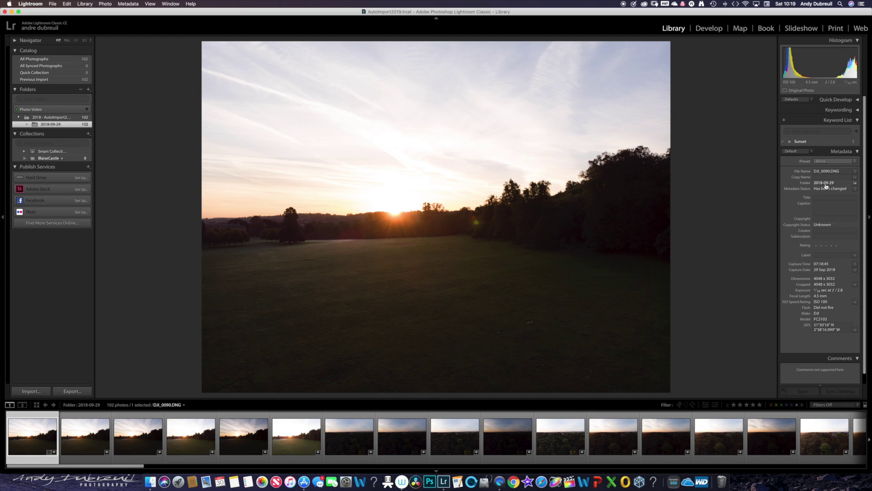
{"action": "left_click", "coordinate": [822, 220]}
{"action": "type", "text": "Andy Dubreuil Photography"}
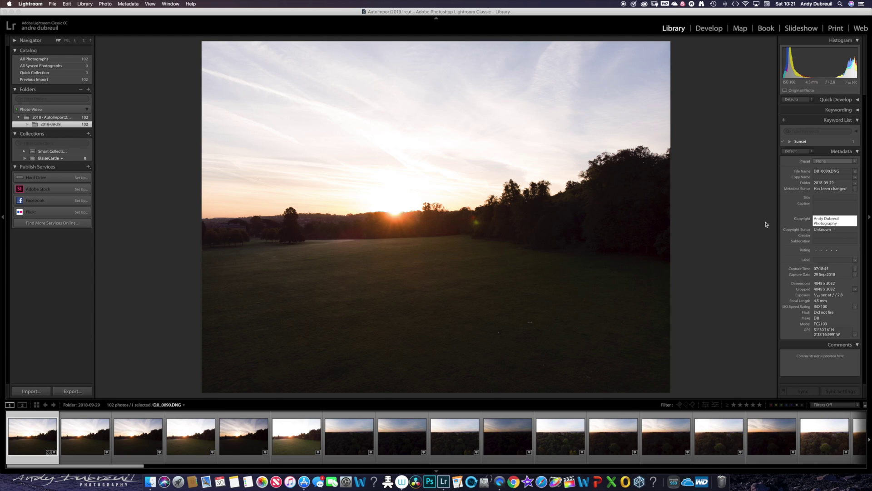
{"action": "key", "text": "Return"}
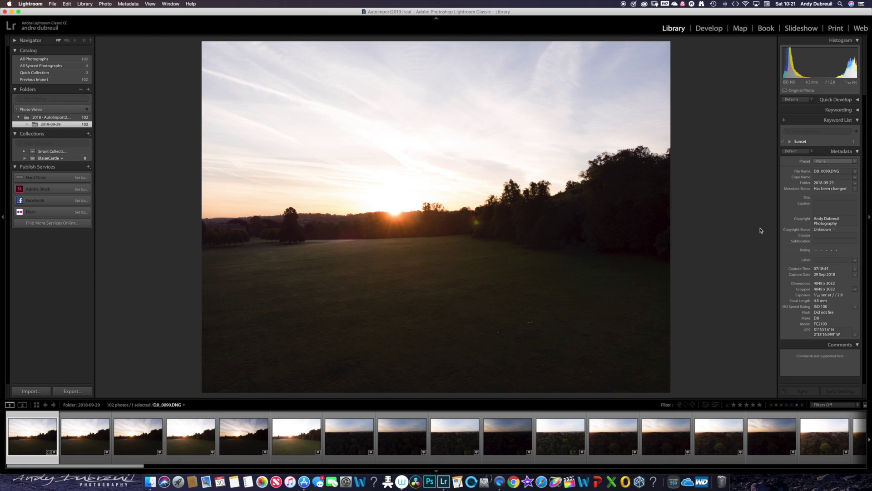
Set the copyright status of DJI_0090.DNG to Copyrighted and enter the photographer's full name as creator.
{"action": "left_click", "coordinate": [832, 230]}
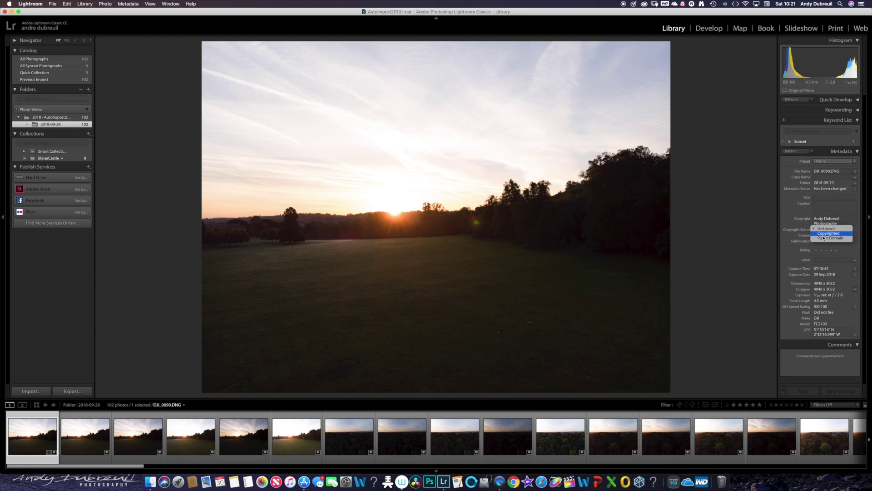
{"action": "left_click", "coordinate": [823, 233]}
{"action": "left_click", "coordinate": [828, 237]}
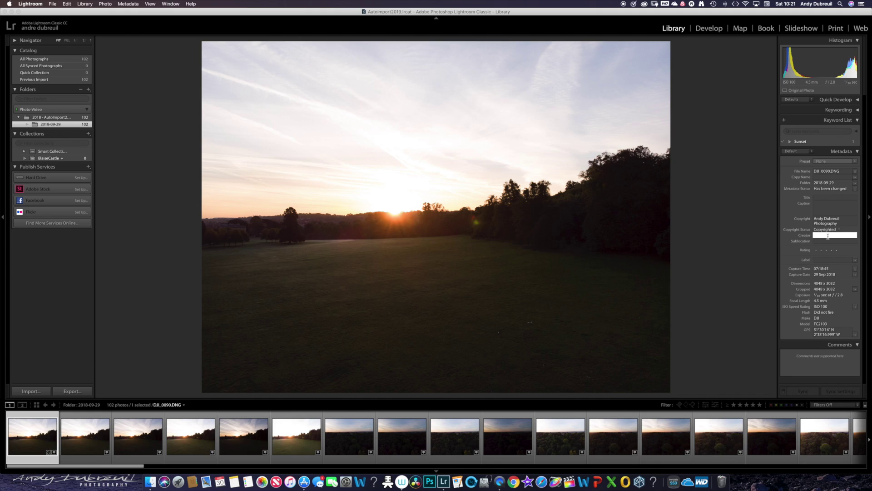
{"action": "type", "text": "Andy Dubrteu"}
{"action": "key", "text": "BackSpace"}
{"action": "key", "text": "BackSpace"}
{"action": "type", "text": "euil"}
{"action": "key", "text": "Return"}
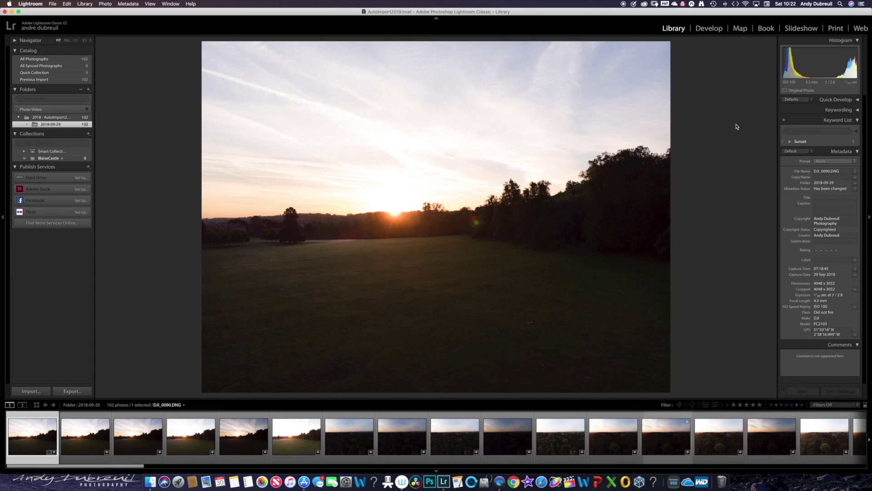
Locate DJI_0091.DNG in the Map module and examine the photo markers around the Blaise Castle grounds up close.
{"action": "left_click", "coordinate": [741, 29]}
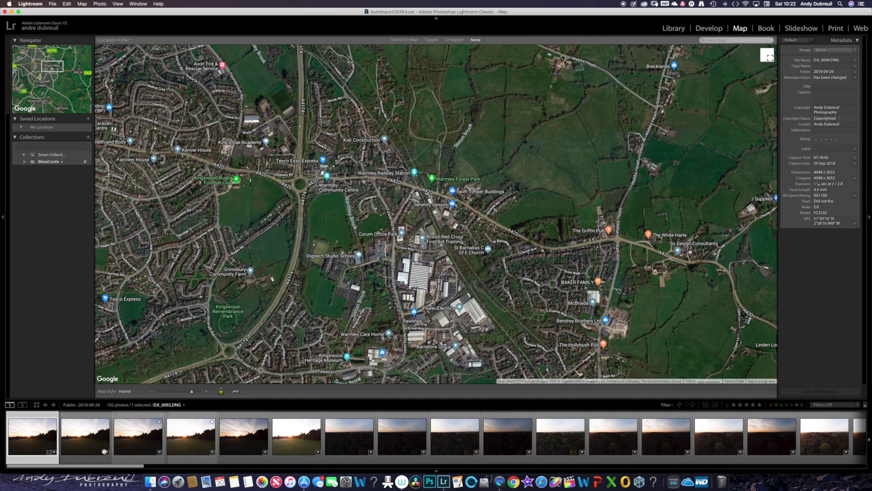
{"action": "left_click", "coordinate": [78, 445]}
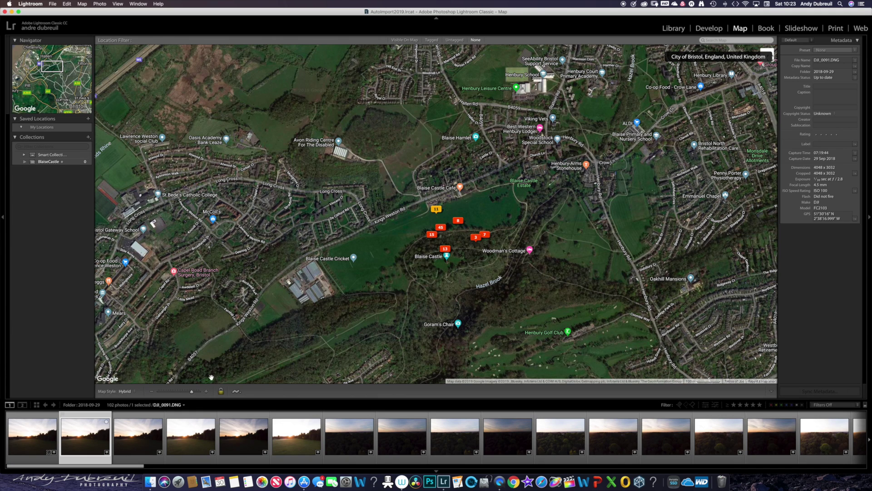
{"action": "left_click_drag", "start_coordinate": [192, 391], "coordinate": [197, 391]}
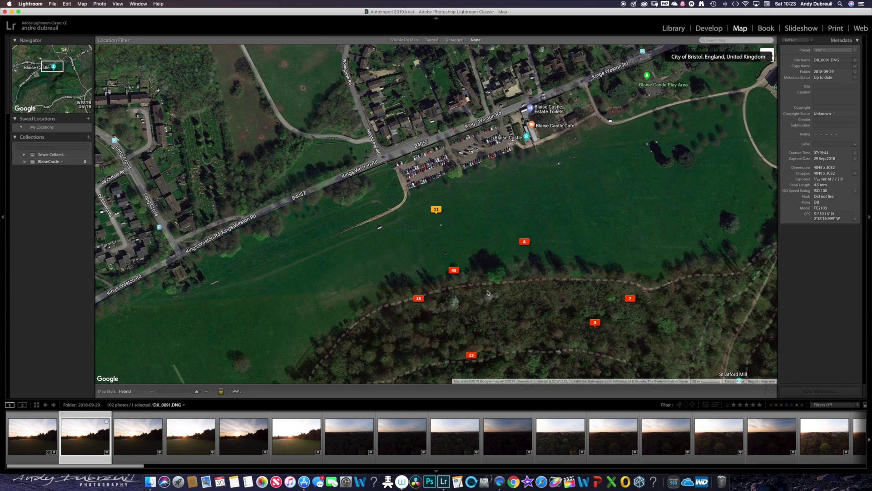
{"action": "scroll", "coordinate": [470, 297], "scroll_direction": "down", "scroll_amount": 2}
{"action": "scroll", "coordinate": [471, 298], "scroll_direction": "down", "scroll_amount": 2}
{"action": "left_click_drag", "start_coordinate": [494, 299], "coordinate": [482, 279]}
{"action": "scroll", "coordinate": [482, 279], "scroll_direction": "down", "scroll_amount": 3}
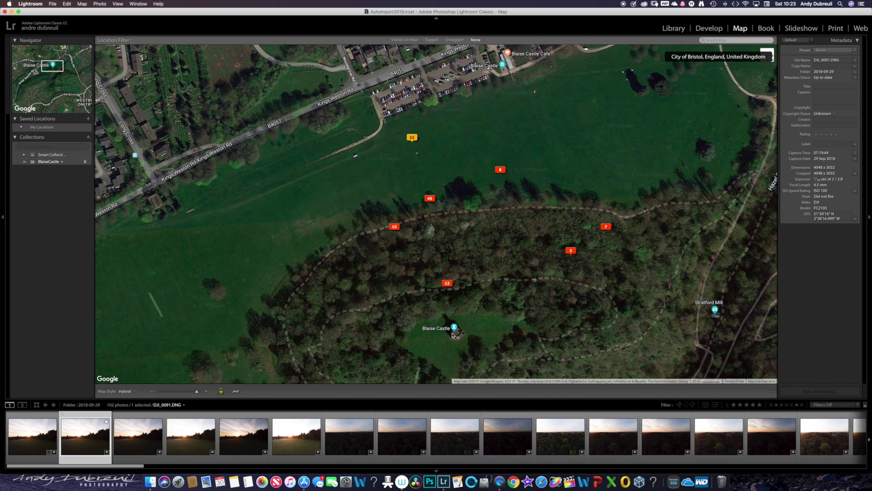
Select DJI_0120.DNG and preview the photos at its map marker near Blaise Castle, then view the selected photo in the Library module.
{"action": "scroll", "coordinate": [502, 441], "scroll_direction": "down", "scroll_amount": 5}
{"action": "left_click", "coordinate": [502, 441]}
{"action": "scroll", "coordinate": [502, 440], "scroll_direction": "down", "scroll_amount": 4}
{"action": "left_click", "coordinate": [500, 441]}
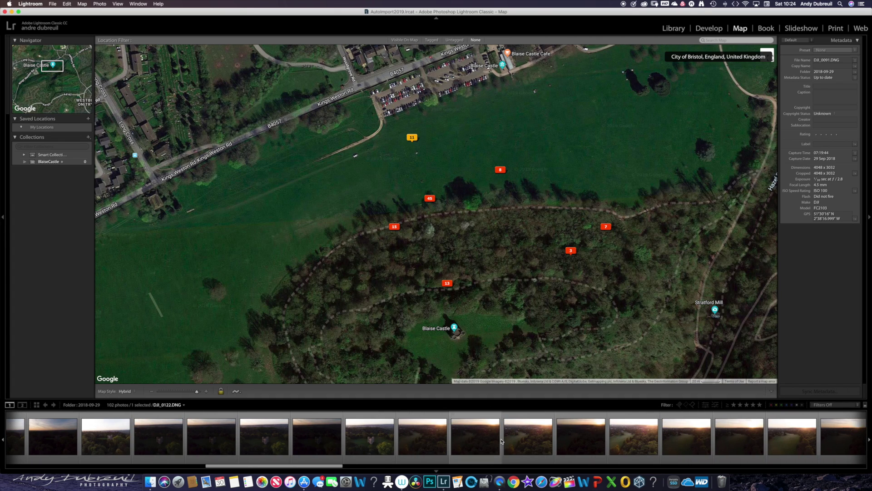
{"action": "left_click", "coordinate": [368, 439]}
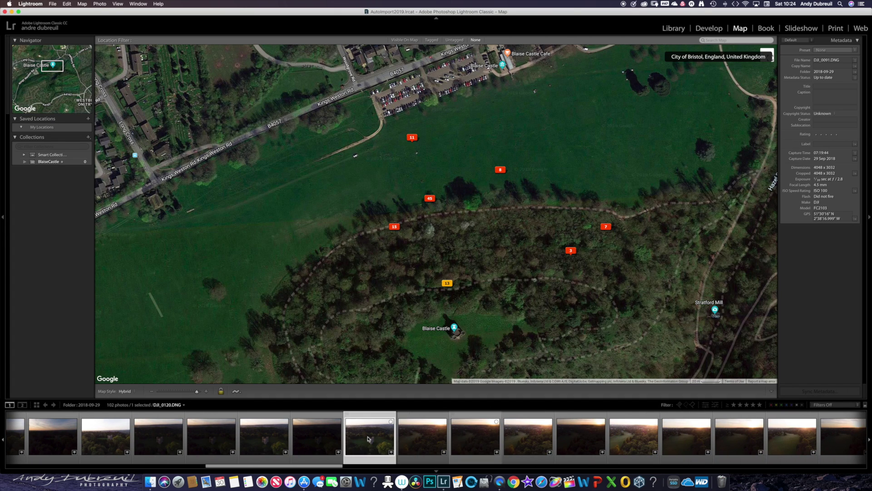
{"action": "left_click", "coordinate": [447, 284]}
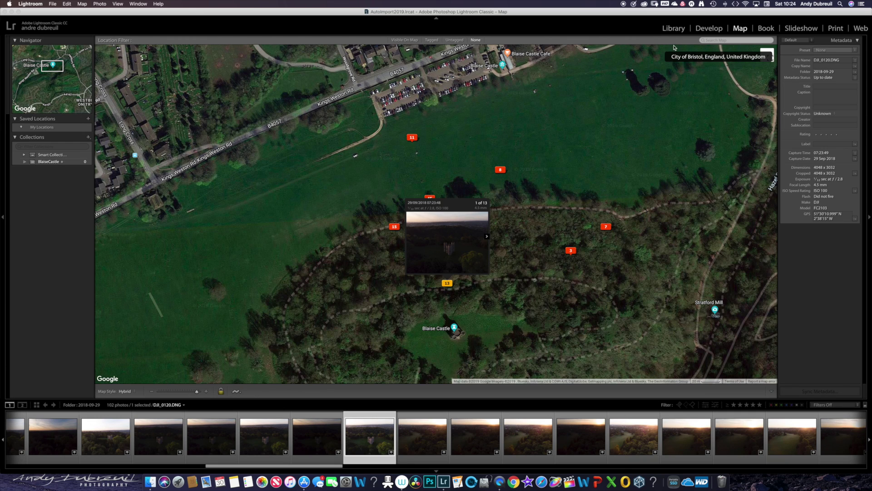
{"action": "left_click", "coordinate": [673, 29]}
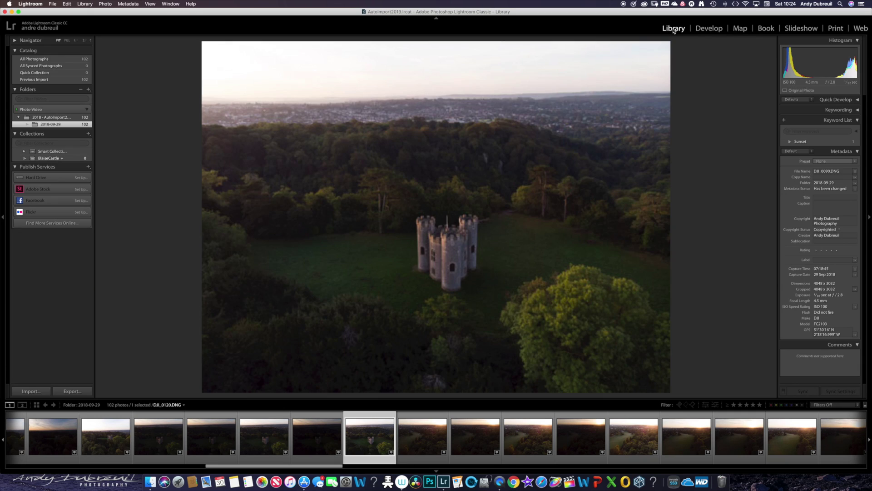